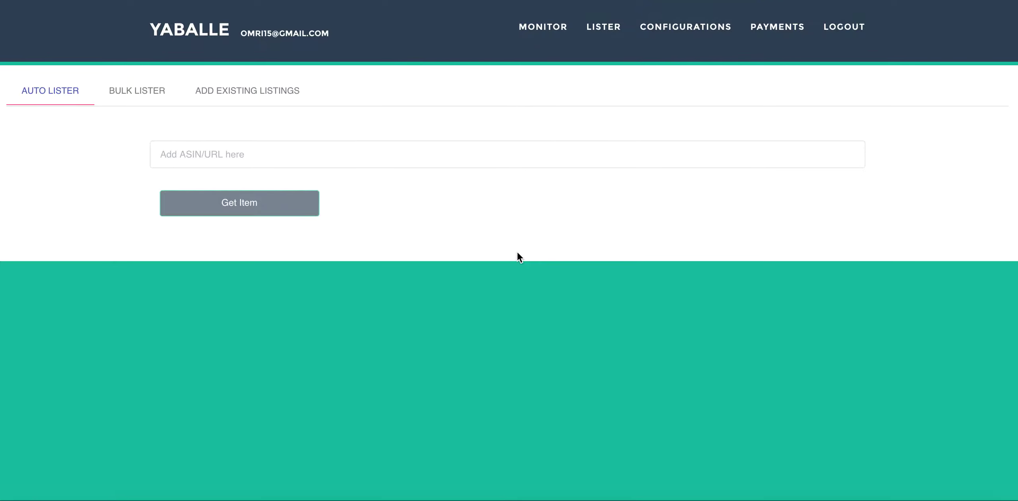
Open the Lister's Auto Lister page, showing an empty, required ASIN/URL entry.
click(600, 26)
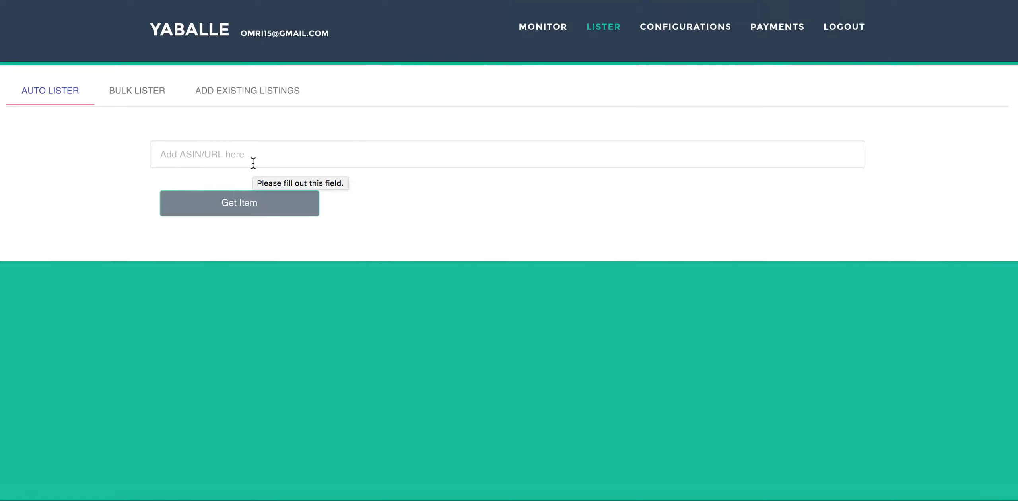
Fetch Amazon item B00N9WIB8E and review its Vero warning, title and competing eBay titles.
click(300, 162)
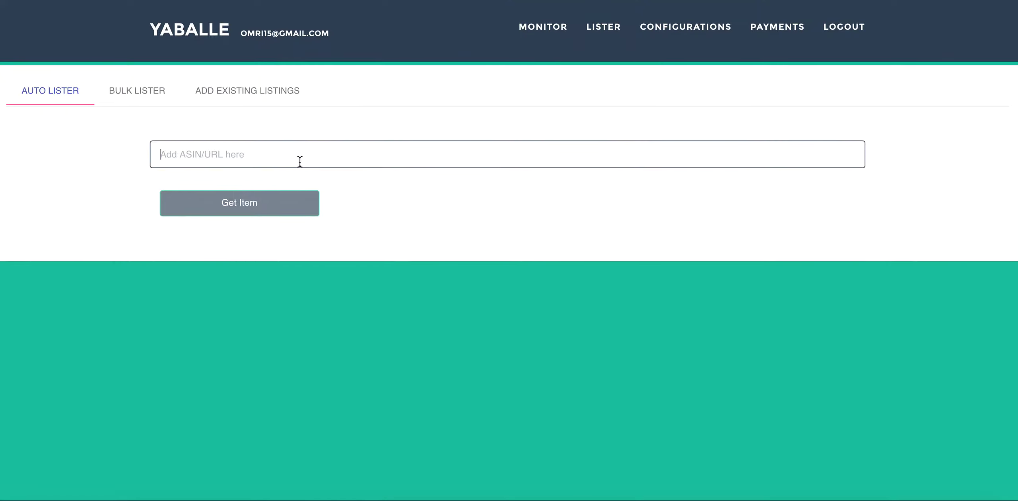
text(B00N9WIB8E)
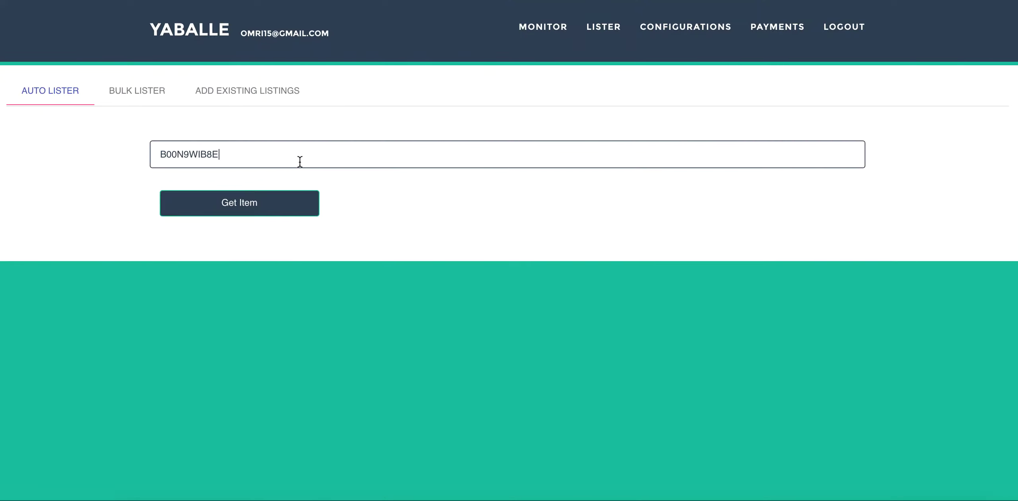
click(273, 215)
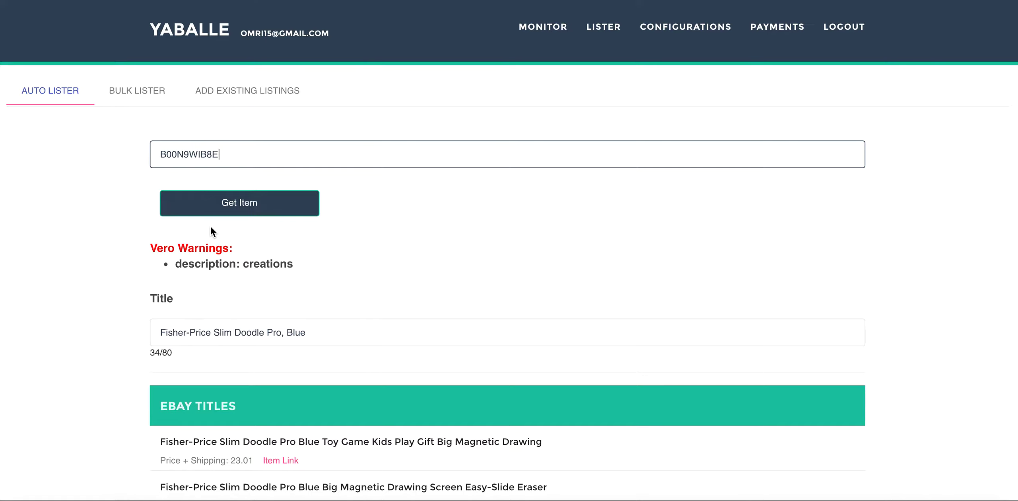
scroll(94, 248, down, 1)
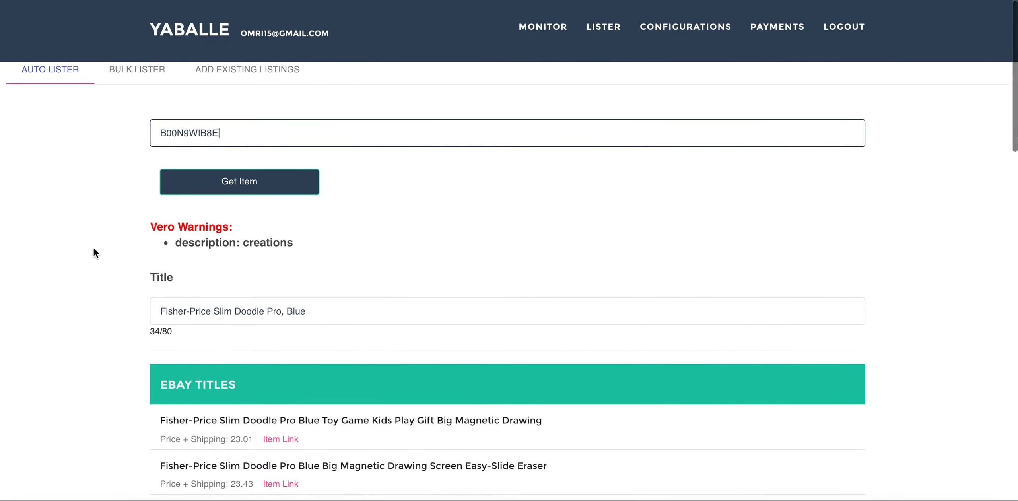
scroll(86, 227, down, 2)
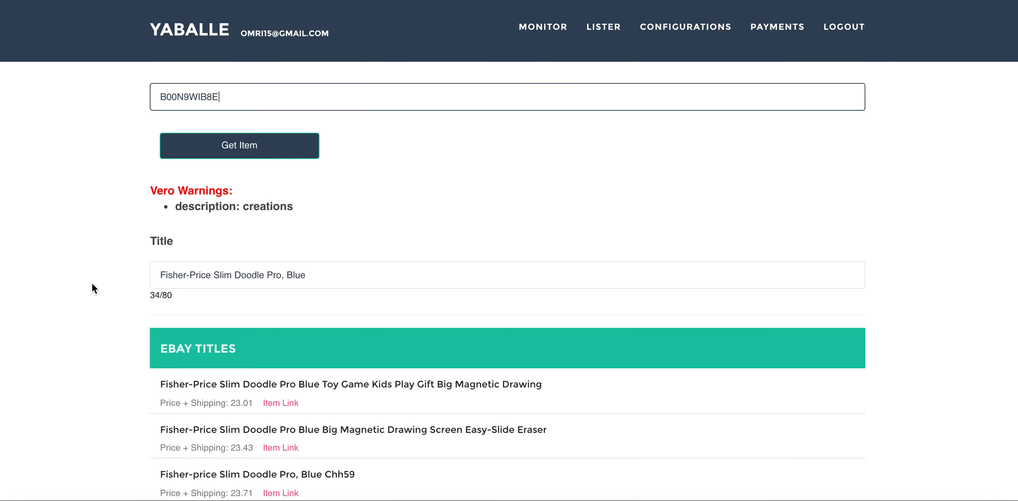
scroll(93, 284, down, 1)
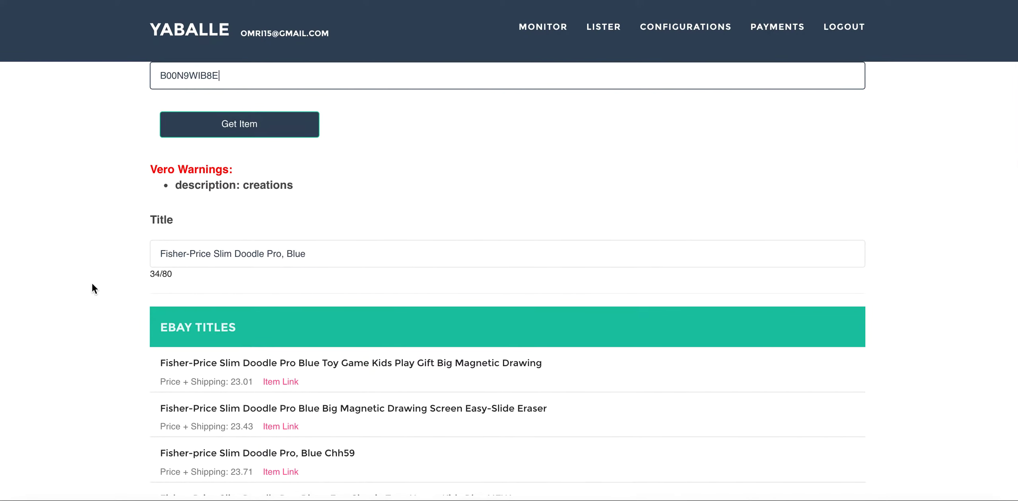
scroll(92, 283, down, 2)
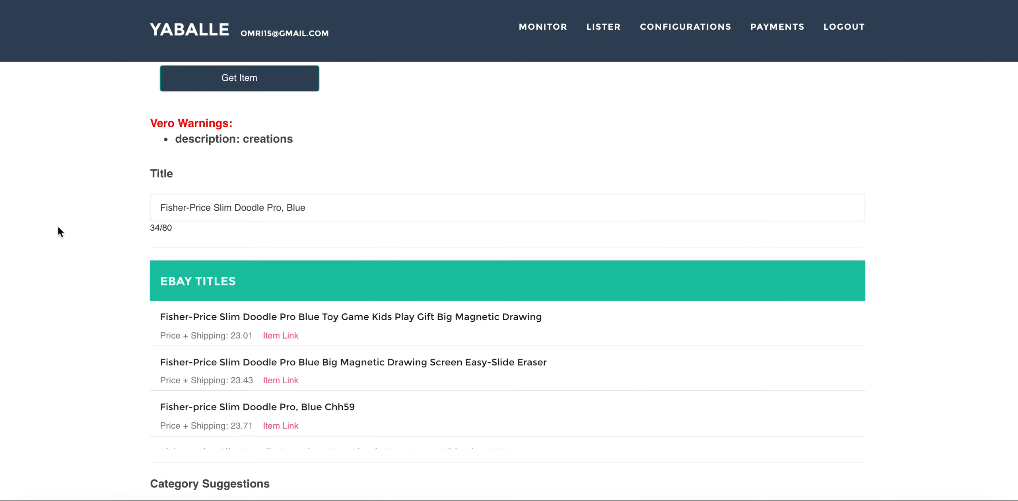
scroll(58, 228, down, 3)
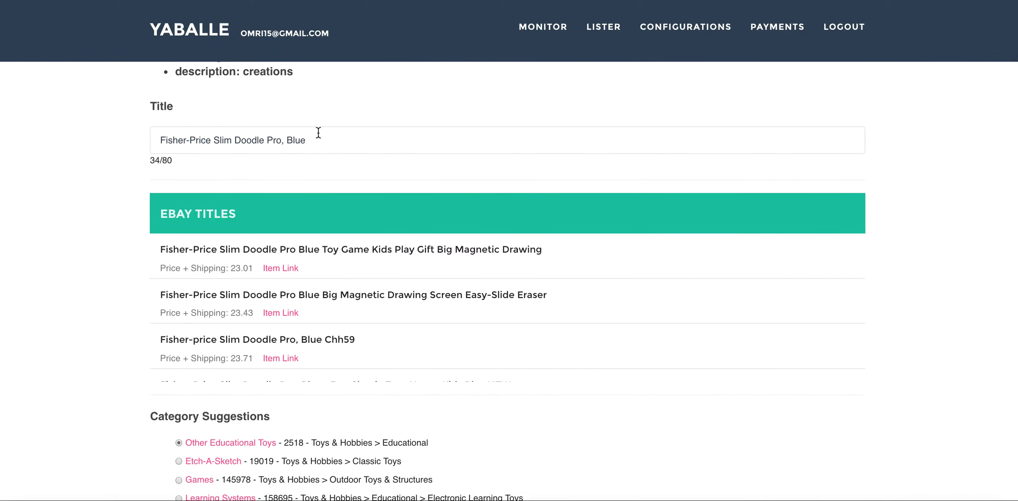
drag(318, 135, 152, 142)
click(173, 141)
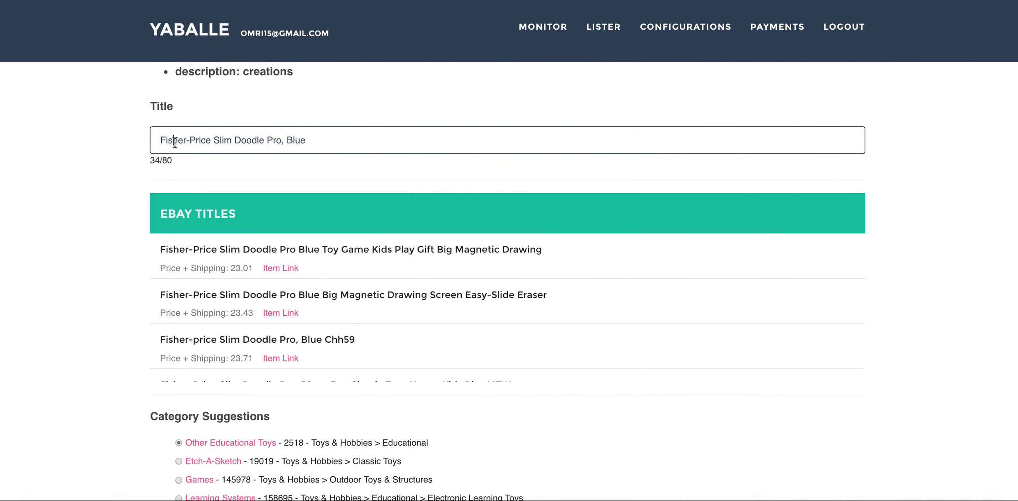
click(316, 144)
click(149, 160)
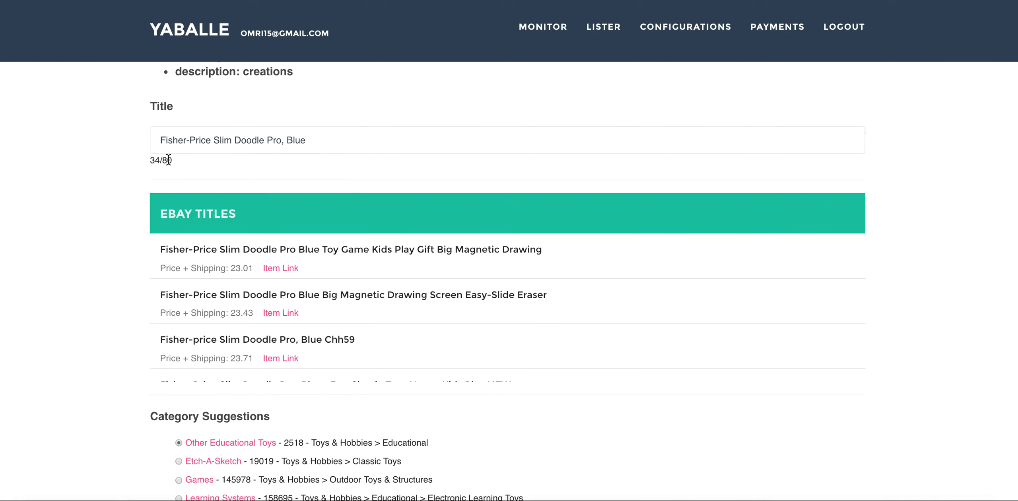
click(322, 137)
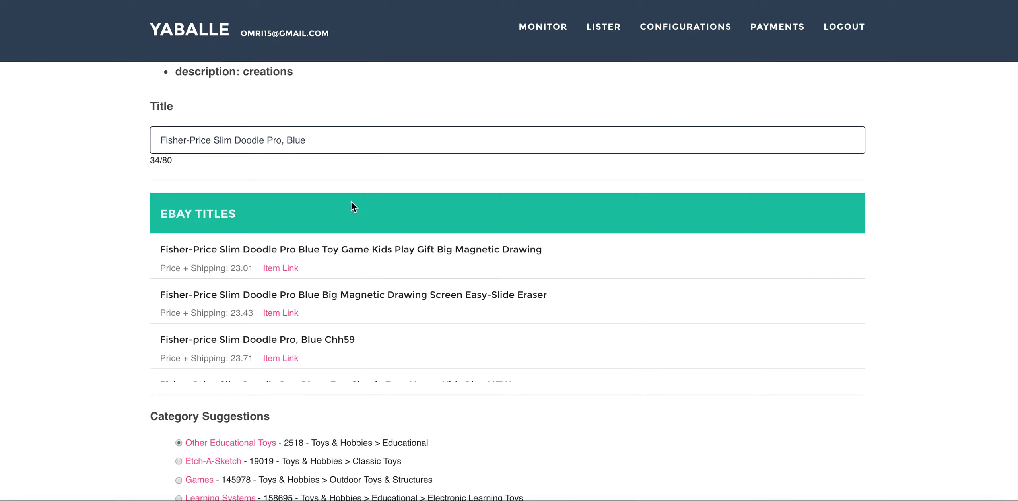
text(safdfsdf)
key(BackSpace)
key(BackSpace)
key(BackSpace)
key(BackSpace)
key(BackSpace)
key(BackSpace)
key(BackSpace)
key(BackSpace)
key(BackSpace)
scroll(75, 231, down, 3)
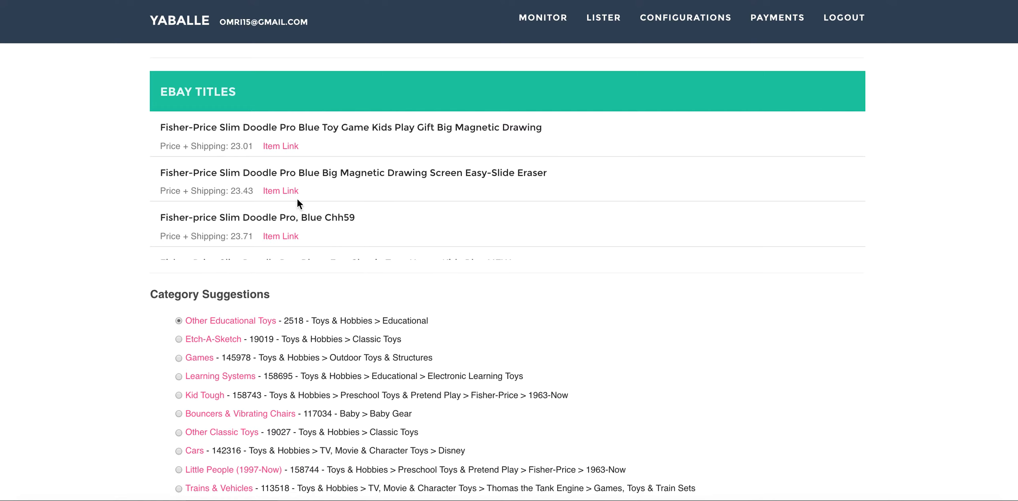
scroll(297, 201, down, 5)
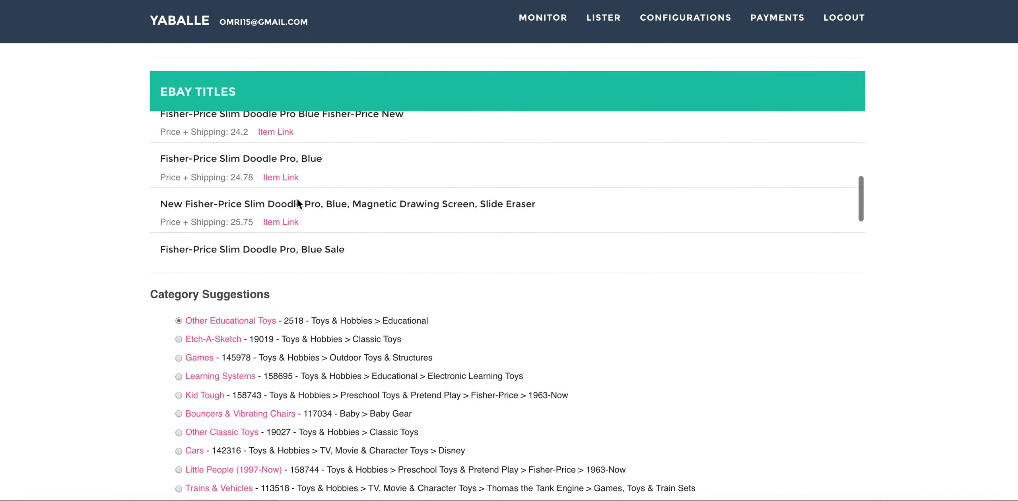
scroll(297, 199, down, 5)
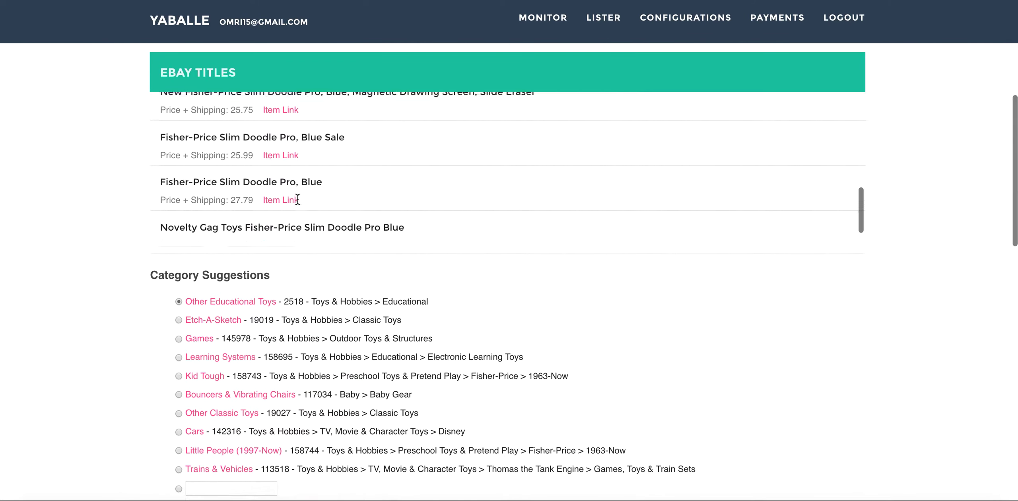
scroll(298, 199, up, 5)
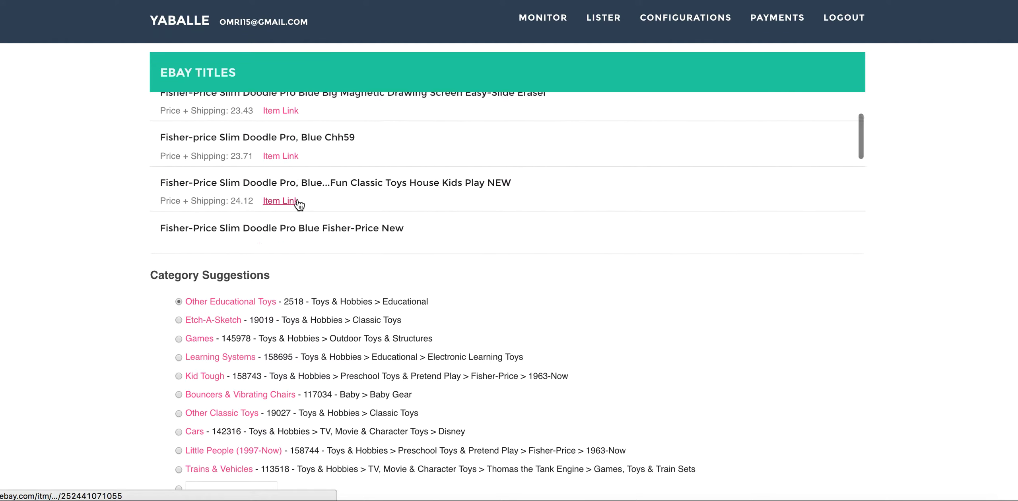
scroll(298, 201, up, 3)
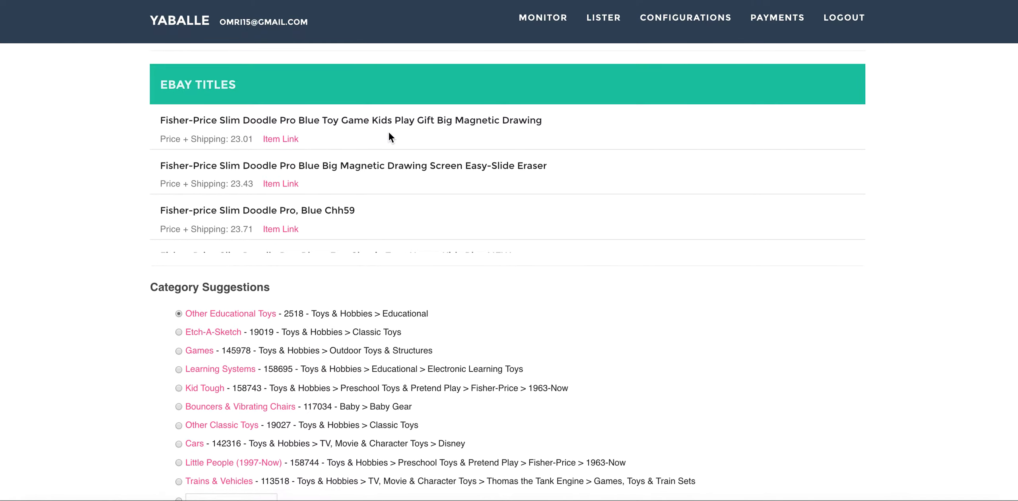
scroll(329, 187, down, 4)
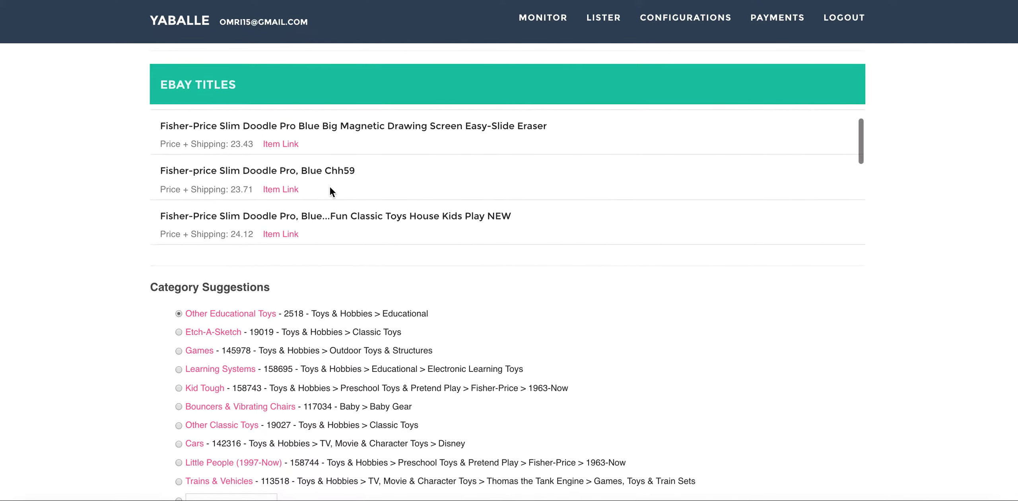
scroll(329, 186, down, 2)
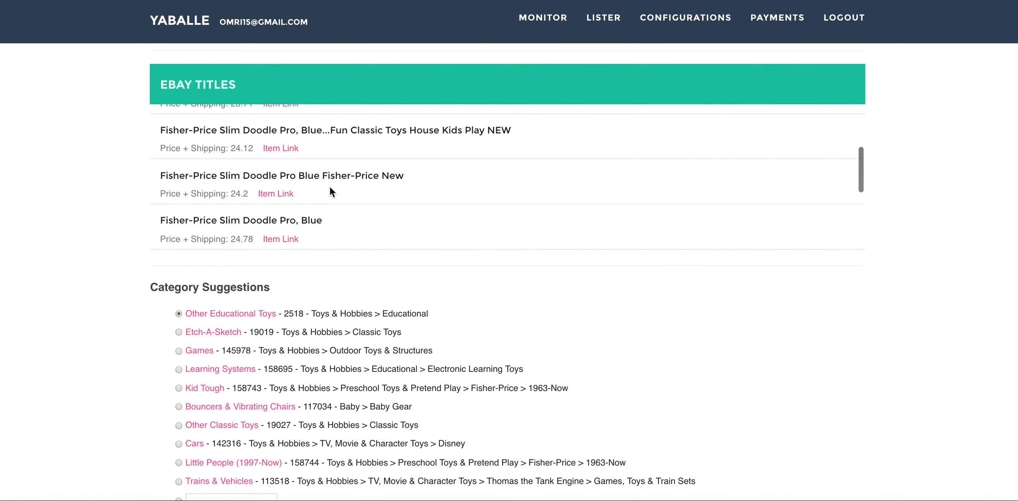
scroll(238, 174, up, 2)
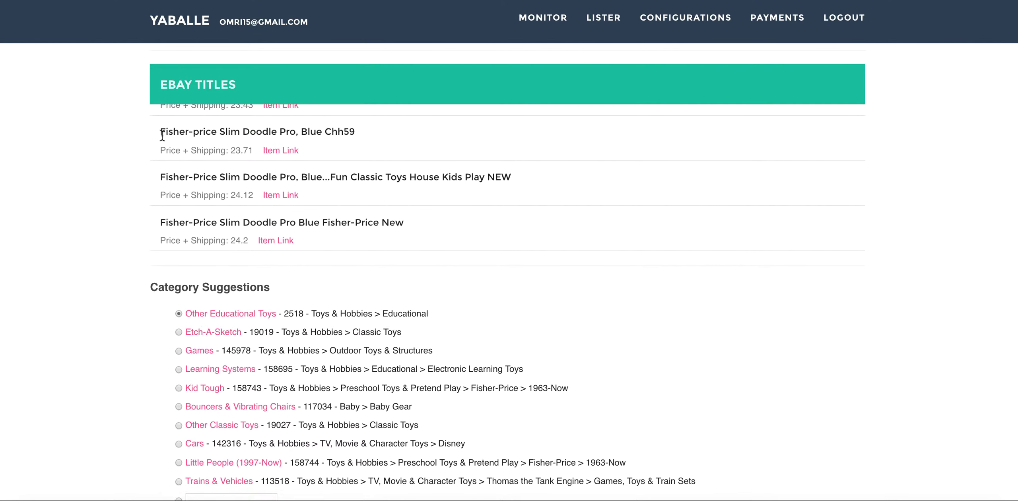
drag(159, 177, 513, 179)
key(ctrl+c)
scroll(570, 186, up, 1)
scroll(570, 187, up, 2)
Replace the title with 'Fisher-Price Slim Doodle Pro, Blue...Fun Classic Toys House Kids Play NEW'.
click(118, 191)
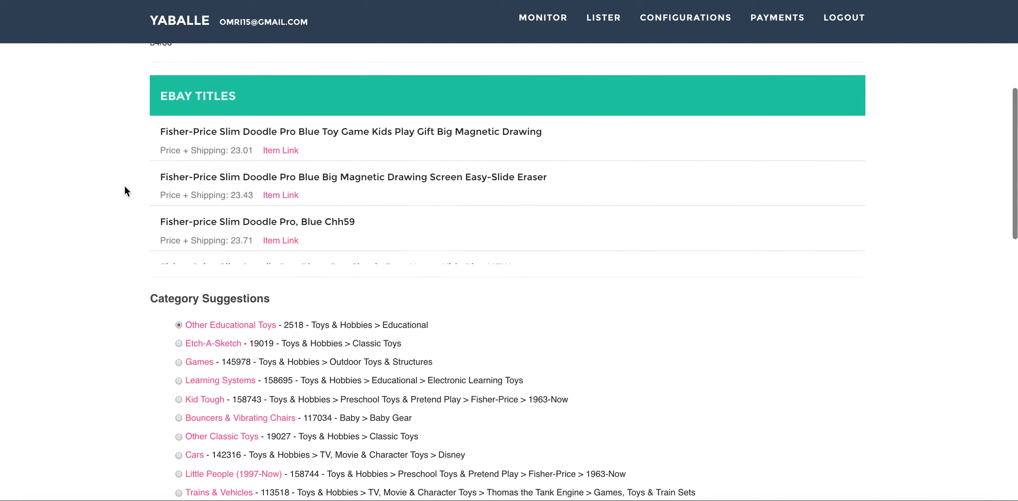
scroll(245, 115, up, 2)
click(329, 87)
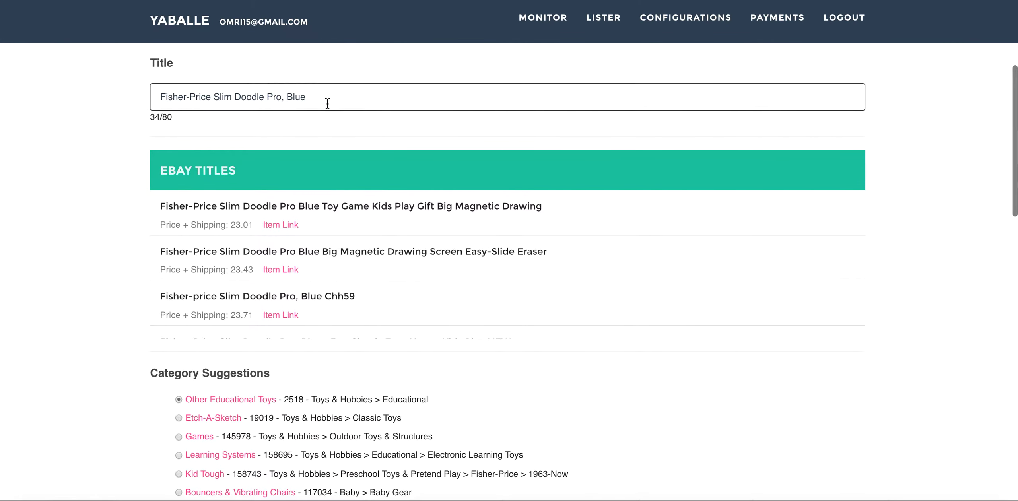
triple_click(325, 100)
key(ctrl+v)
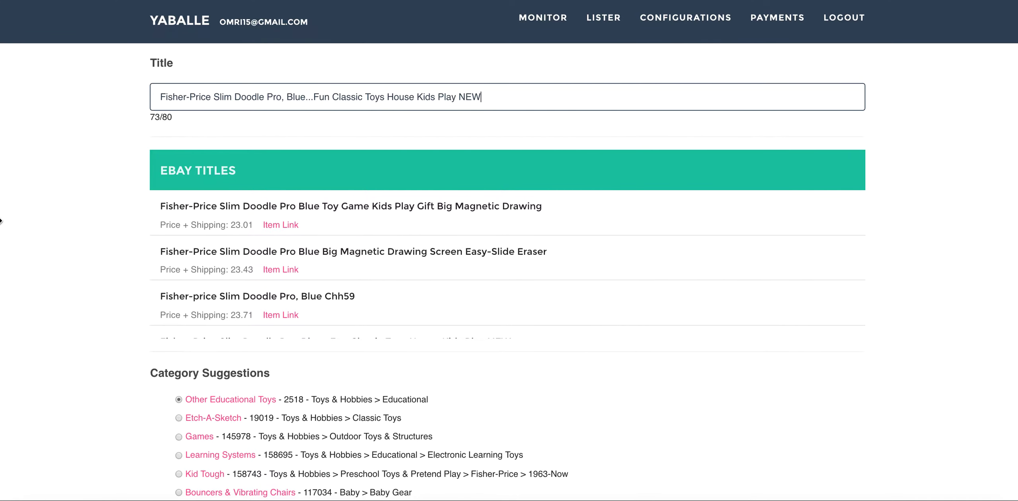
Review the second competing eBay listing's price of 23.43 in the results.
scroll(0, 221, down, 2)
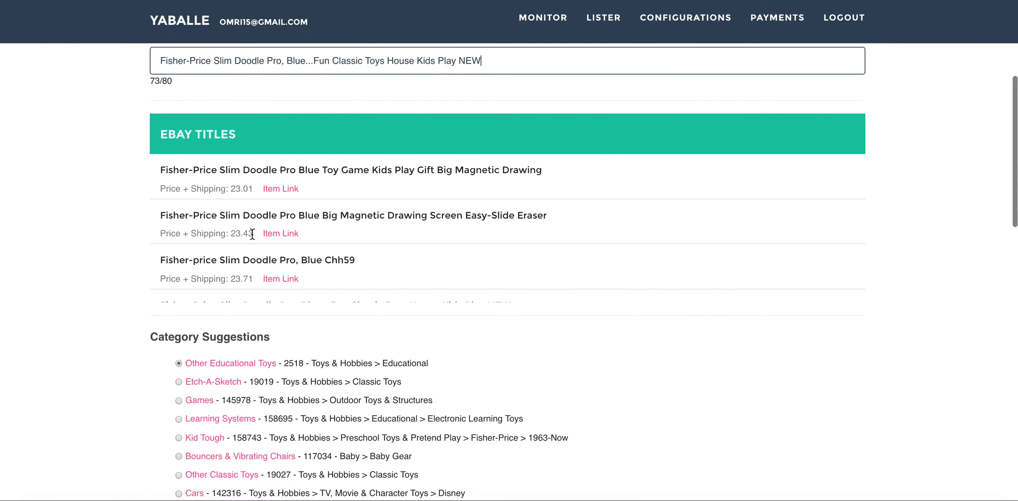
mouse_move(249, 234)
mouse_down()
mouse_move(233, 234)
mouse_move(255, 233)
mouse_up()
click(232, 234)
click(256, 233)
scroll(255, 233, up, 2)
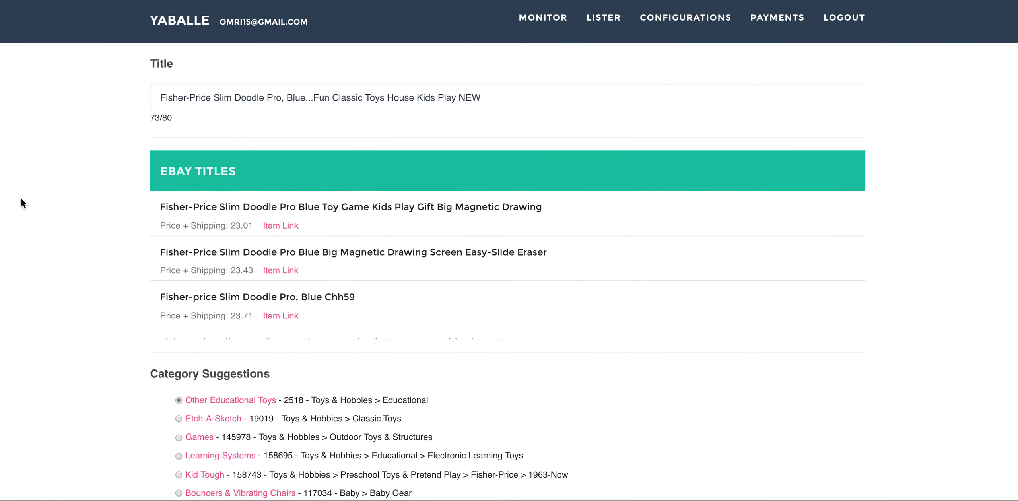
scroll(21, 197, down, 2)
scroll(242, 233, up, 2)
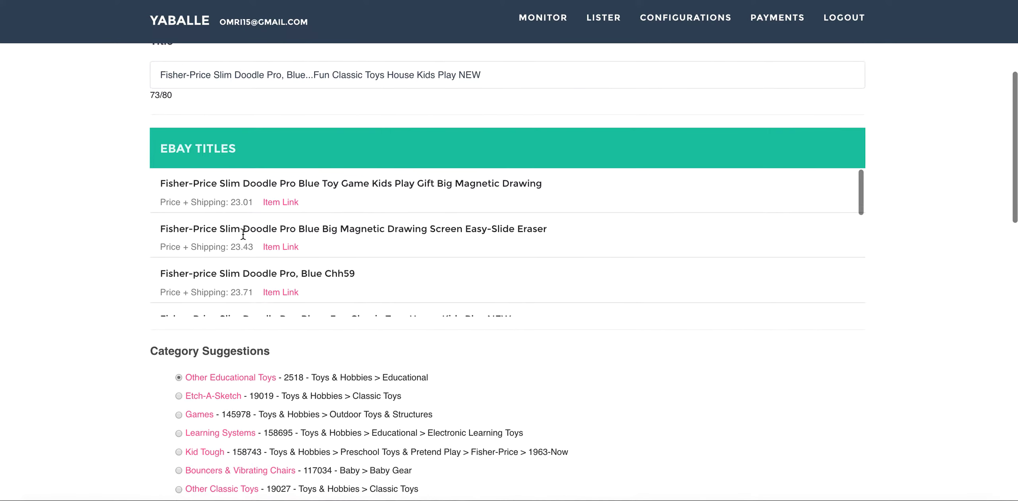
scroll(94, 273, down, 2)
scroll(94, 274, down, 2)
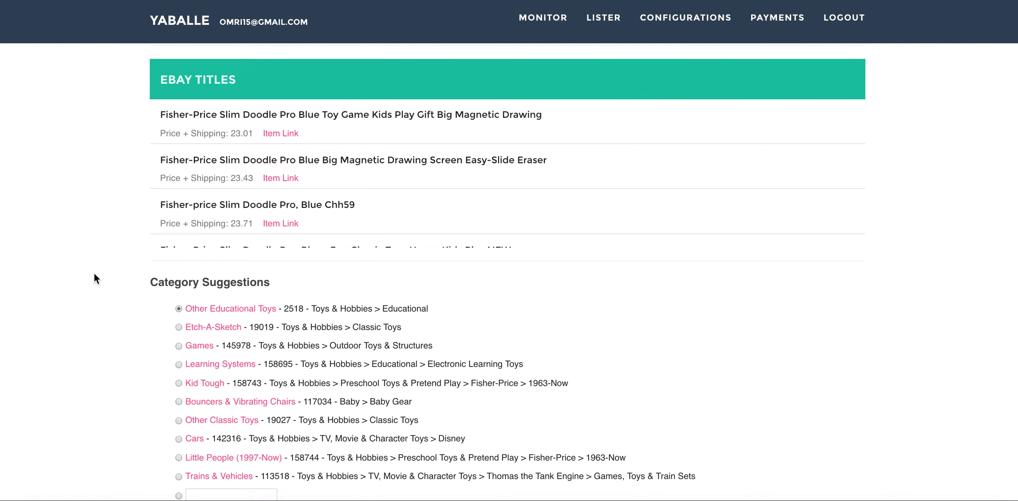
Scroll down to Category Suggestions and choose Other Educational Toys (2518).
scroll(94, 273, down, 1)
scroll(94, 274, down, 7)
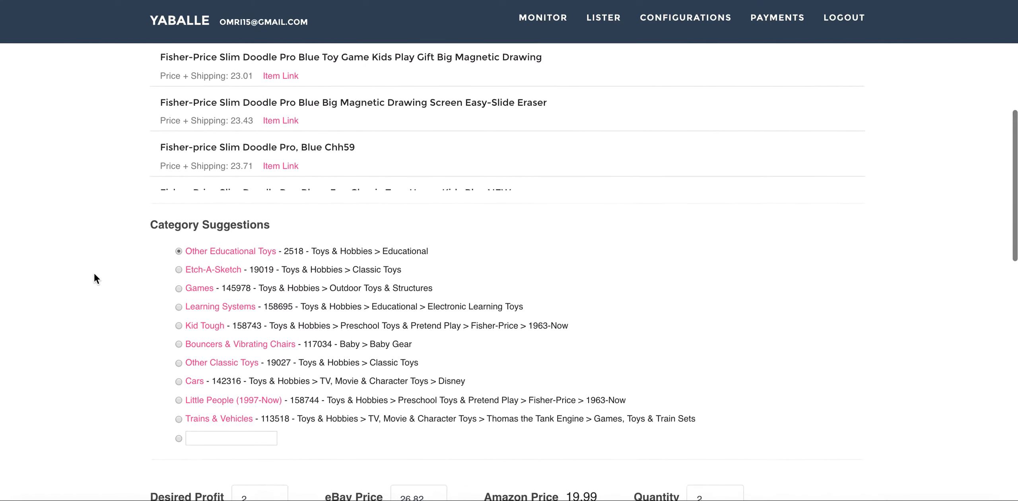
scroll(94, 273, down, 1)
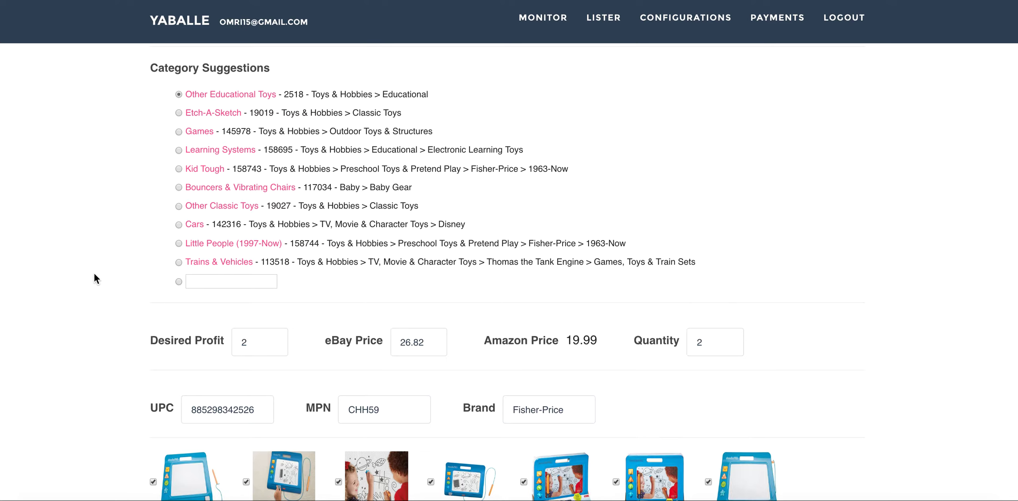
click(179, 95)
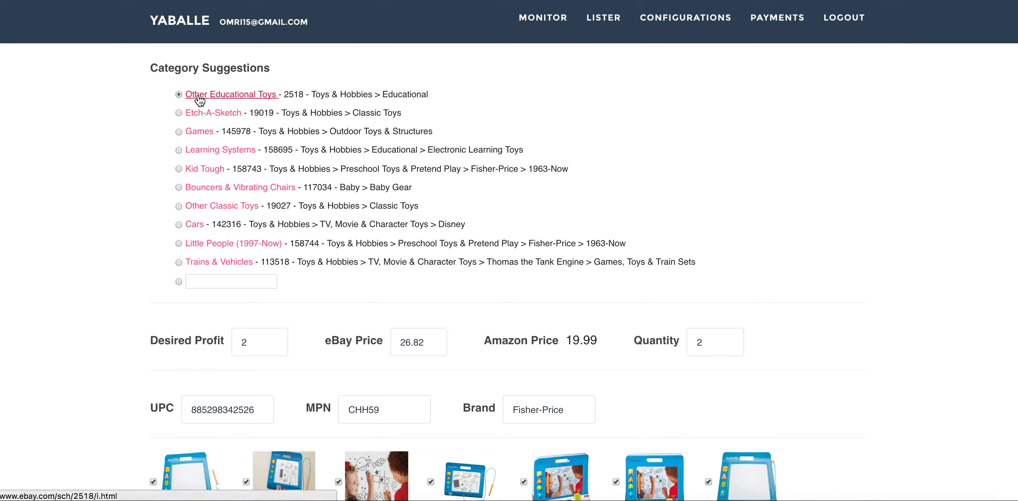
click(196, 111)
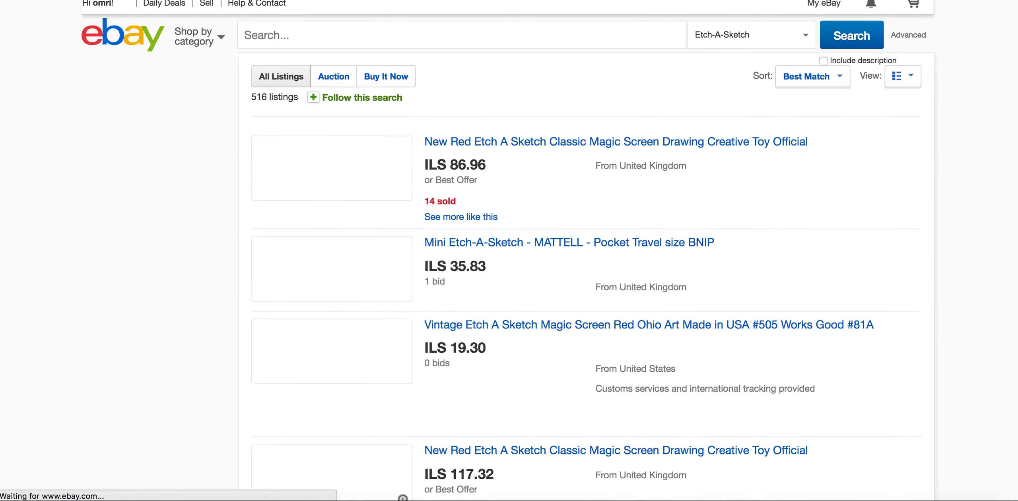
scroll(583, 259, down, 8)
scroll(583, 259, down, 7)
scroll(584, 259, up, 15)
key(alt+Left)
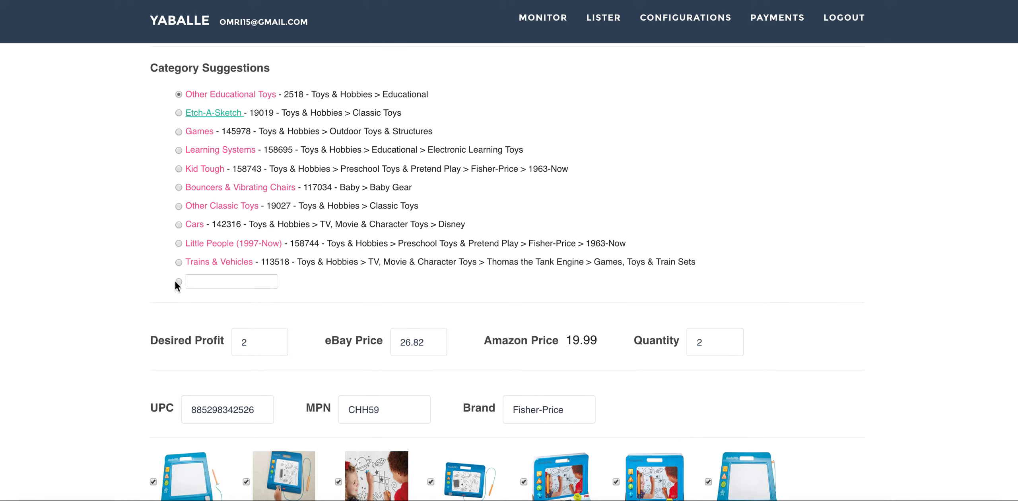
Try the custom category box, then go back to Other Educational Toys and scroll toward pricing.
click(202, 279)
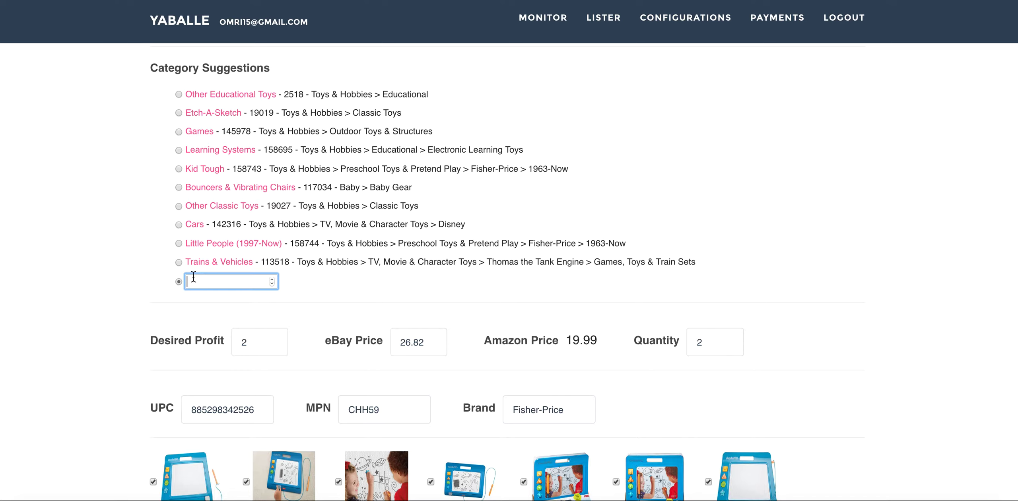
click(180, 95)
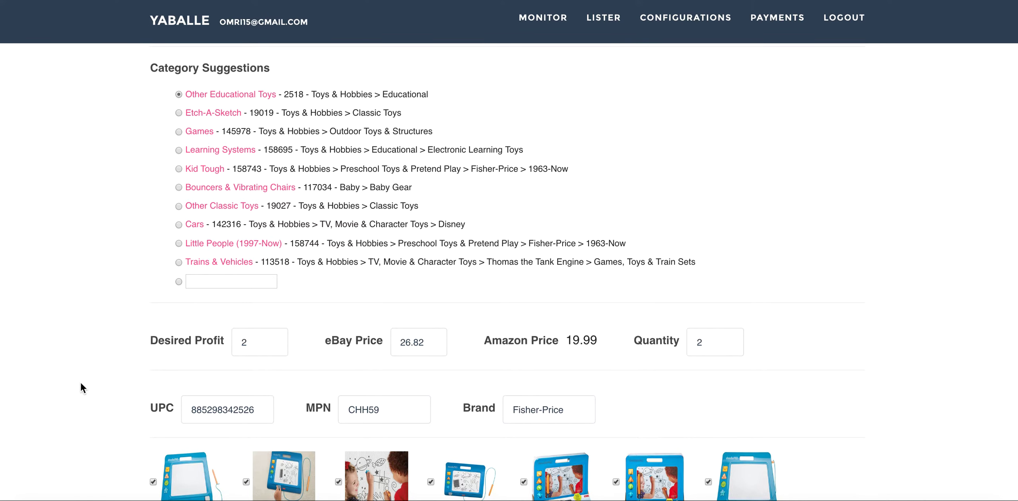
scroll(81, 384, down, 6)
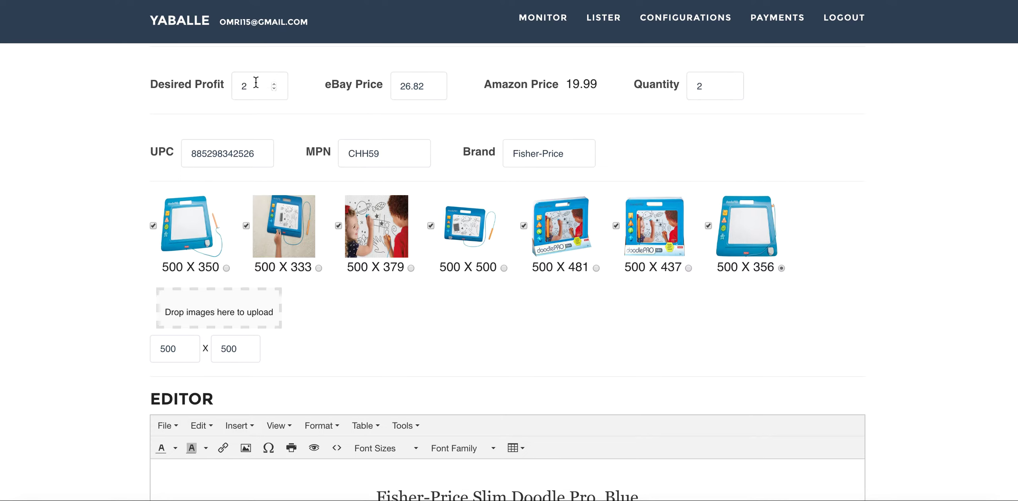
Adjust the eBay price, changing it to 25 and then raising it to 27.
click(256, 82)
click(411, 87)
key(BackSpace)
key(BackSpace)
key(BackSpace)
key(BackSpace)
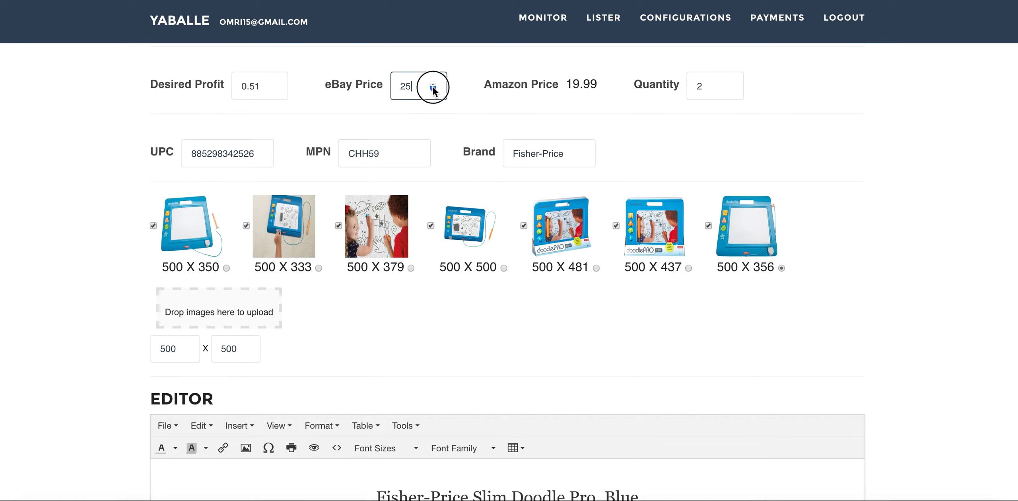
text(5)
click(433, 84)
click(432, 84)
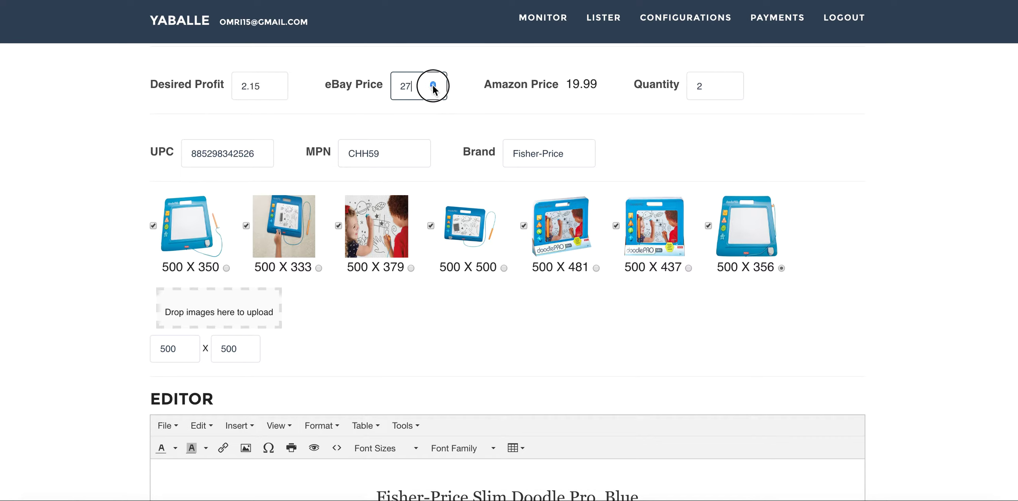
Set desired profit to 3.45 so the eBay price becomes 28.59, and lower quantity to 1.
click(274, 93)
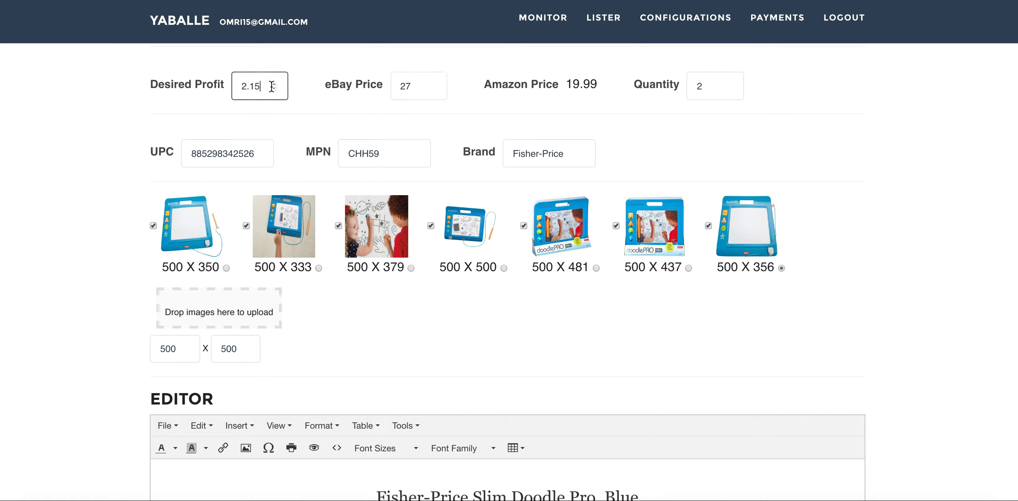
key(BackSpace)
key(BackSpace)
key(BackSpace)
key(BackSpace)
text(3.45)
click(434, 116)
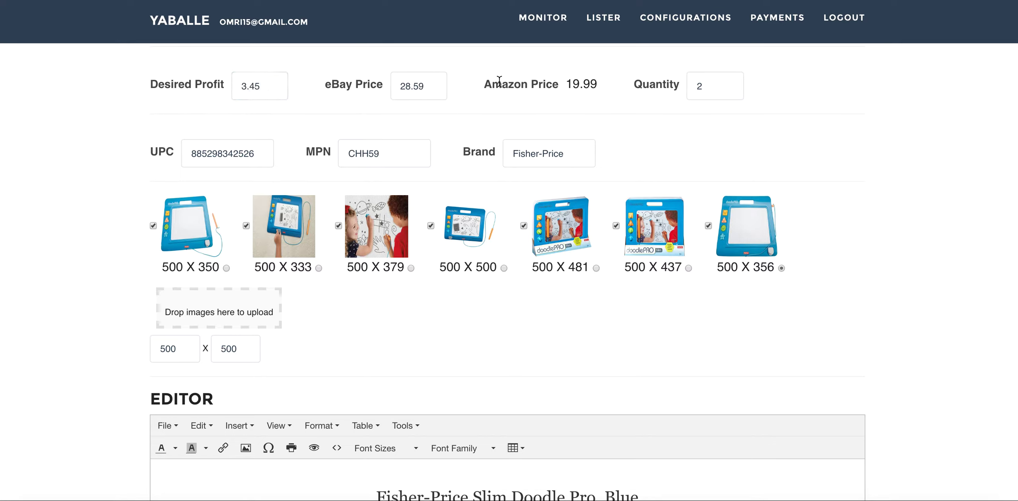
drag(482, 84, 599, 87)
click(607, 16)
click(729, 88)
Uncheck the 500 X 481 and 500 X 437 packaging photos, leaving five images.
scroll(631, 148, down, 3)
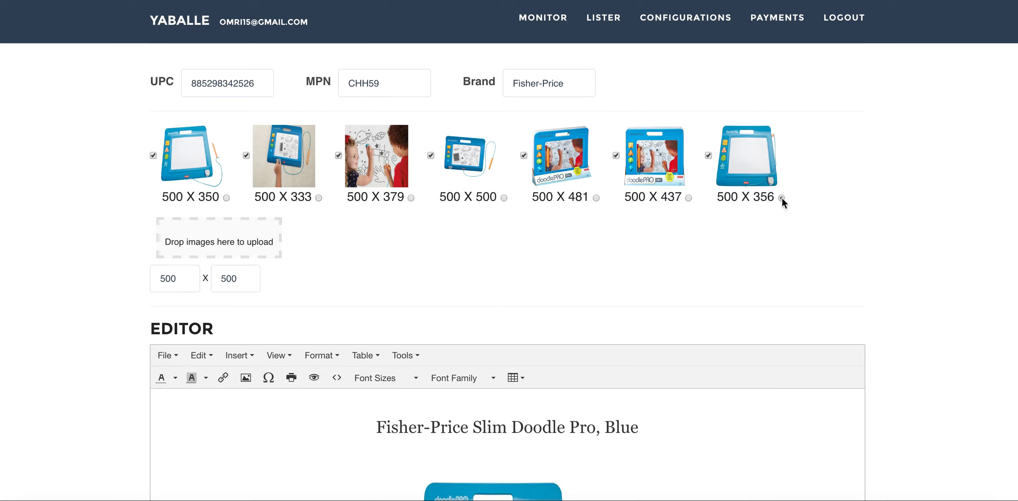
click(615, 155)
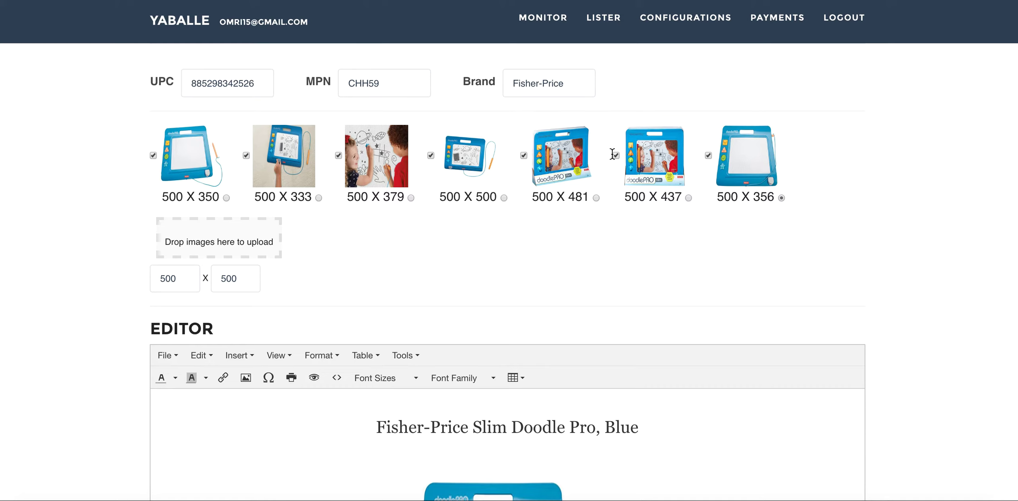
click(523, 156)
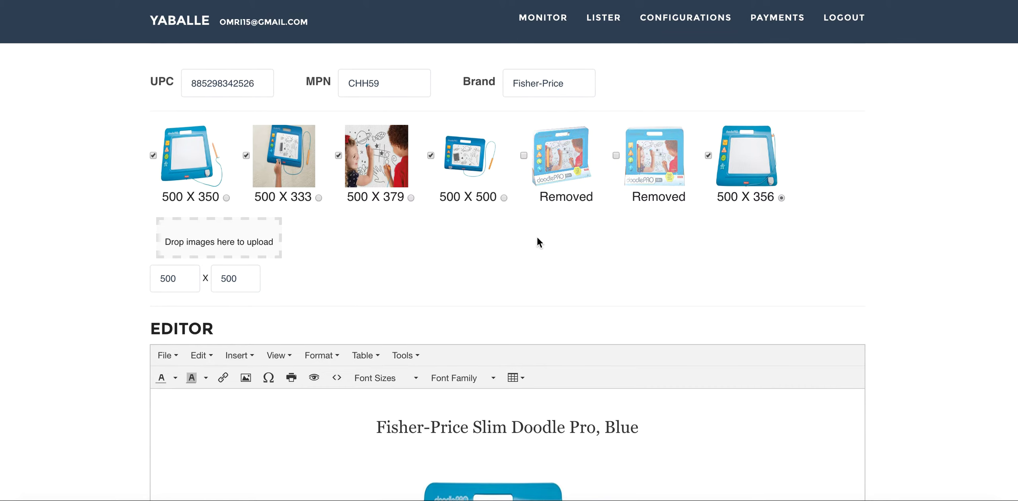
scroll(537, 238, down, 2)
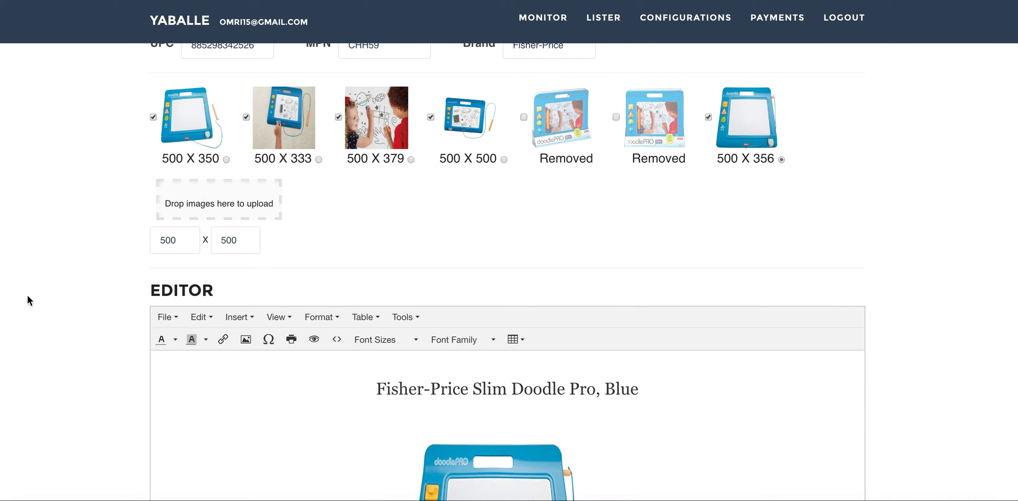
scroll(23, 299, down, 6)
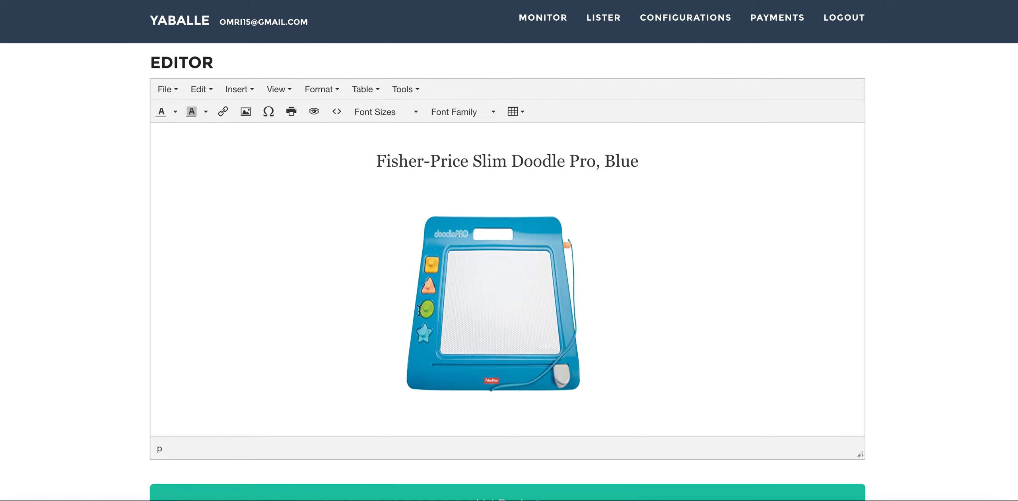
scroll(419, 310, down, 5)
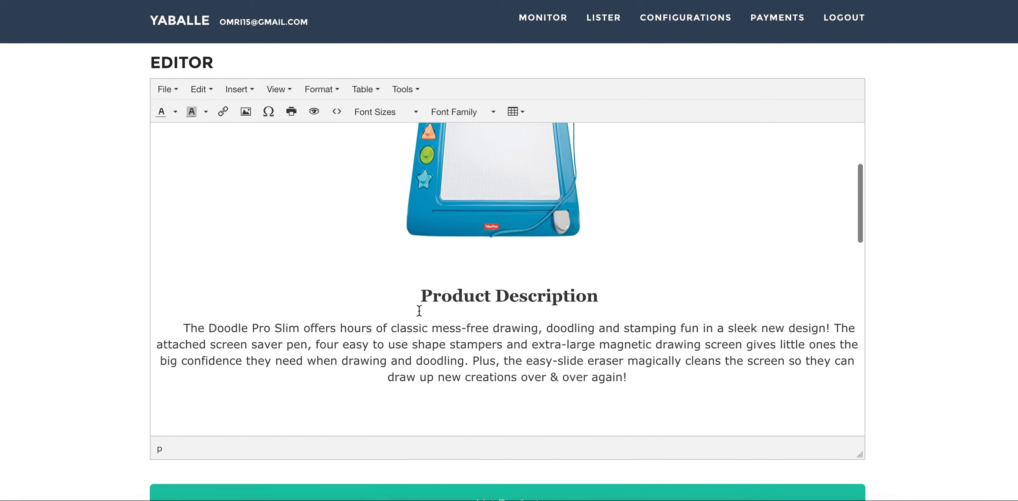
scroll(419, 310, down, 8)
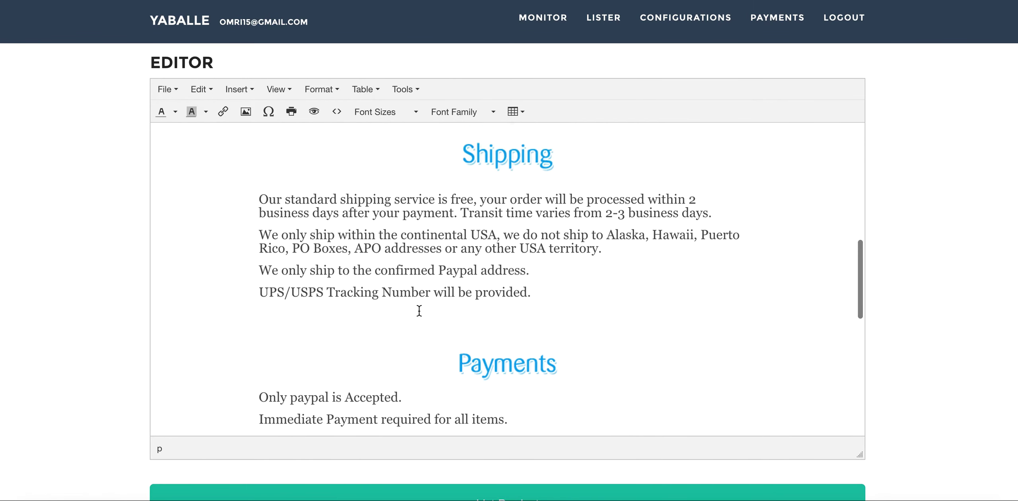
scroll(418, 310, up, 12)
scroll(419, 310, up, 2)
scroll(419, 310, down, 15)
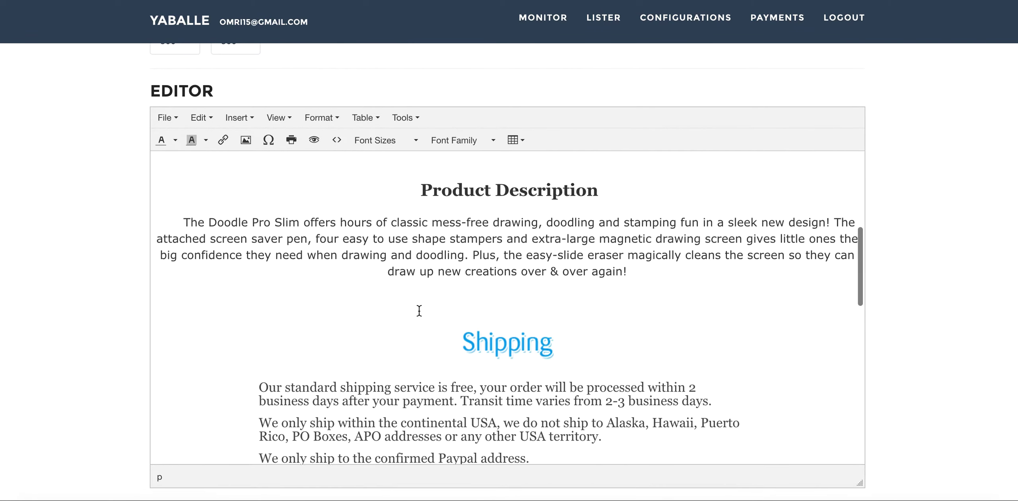
scroll(419, 310, down, 4)
scroll(419, 310, up, 18)
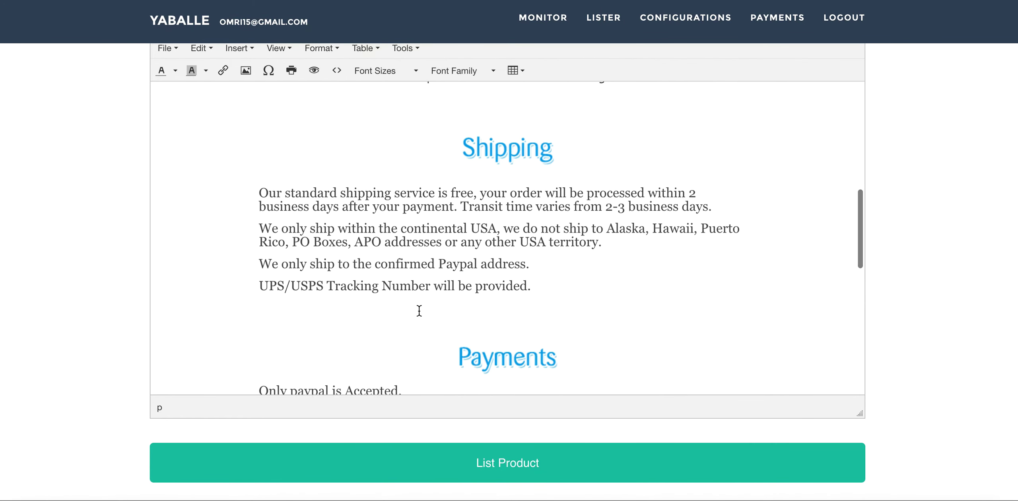
scroll(419, 310, up, 3)
scroll(419, 310, down, 3)
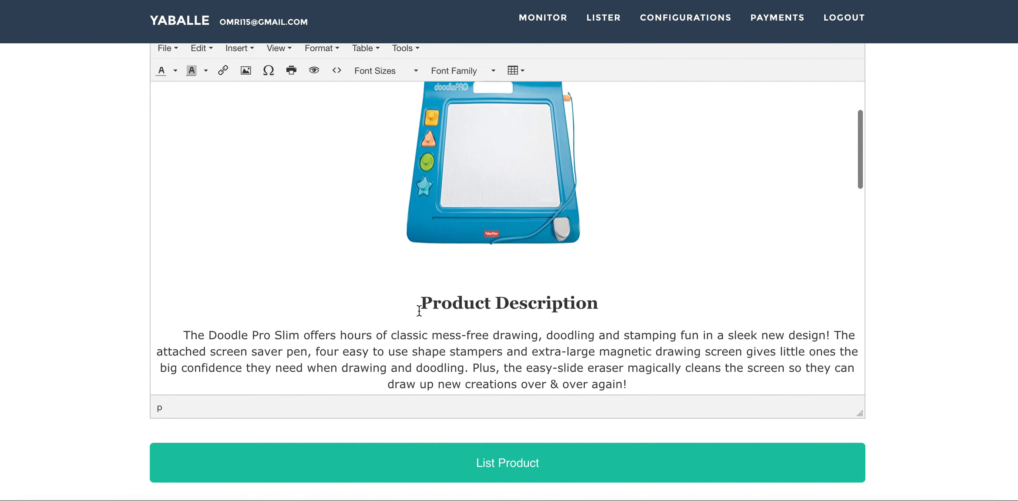
scroll(419, 310, up, 2)
scroll(419, 311, up, 3)
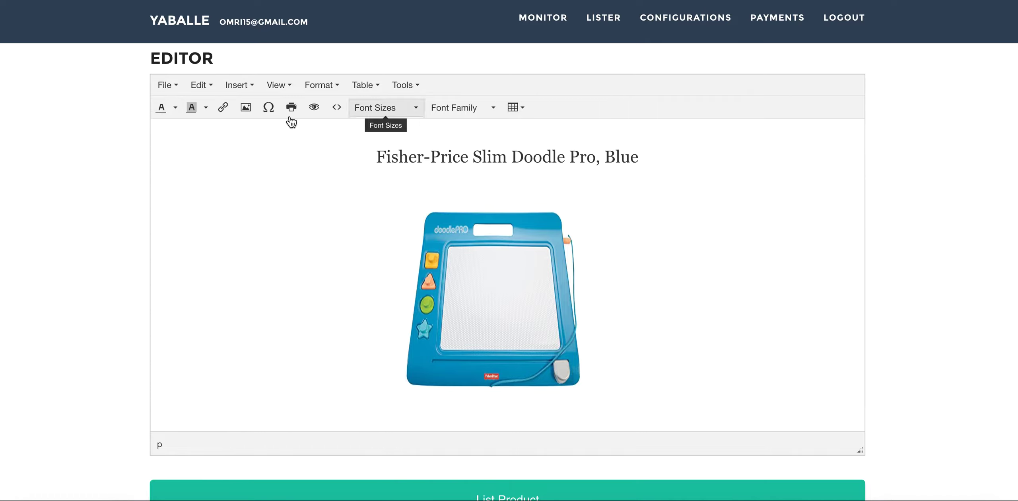
scroll(44, 284, down, 1)
List the product to eBay and get the Listing Success message with its item ID and 0.3 fees.
click(255, 463)
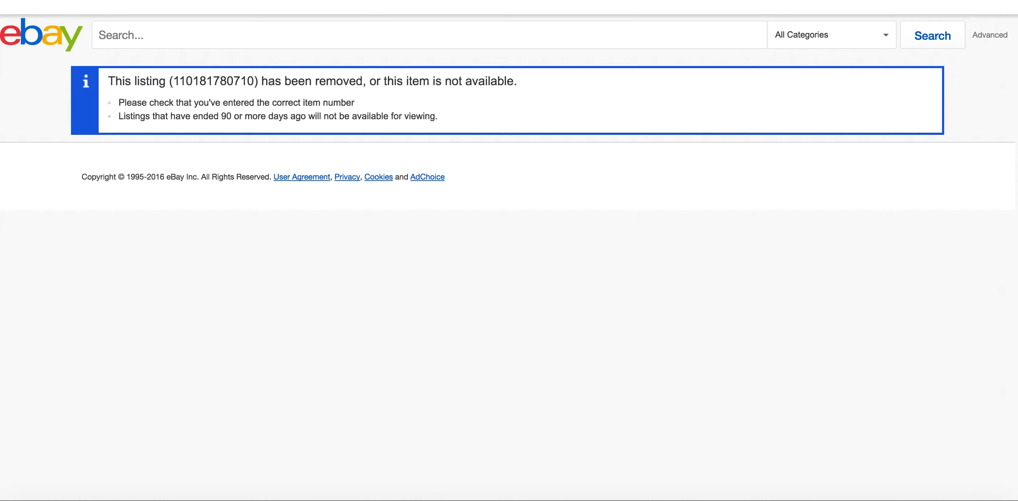
key(ctrl+w)
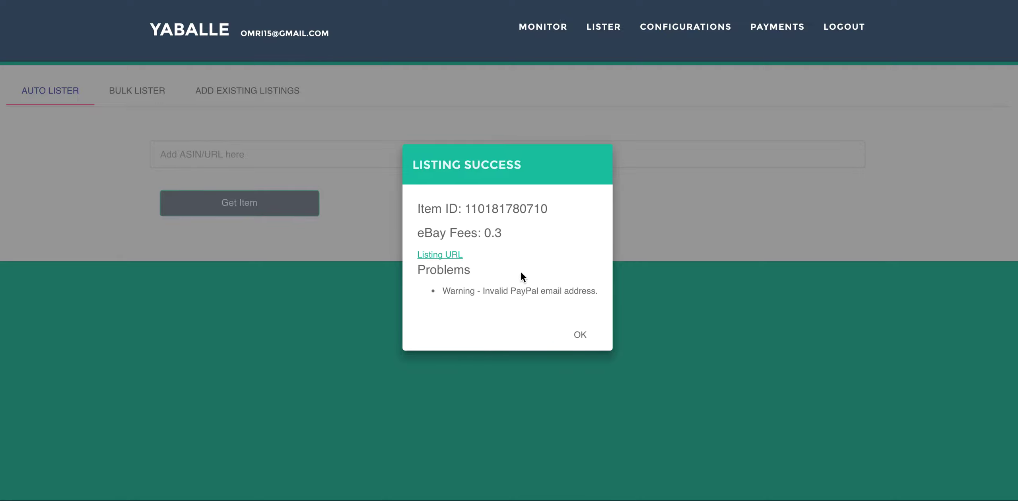
Dismiss the Listing Success dialog with OK, returning to an empty Auto Lister.
click(580, 335)
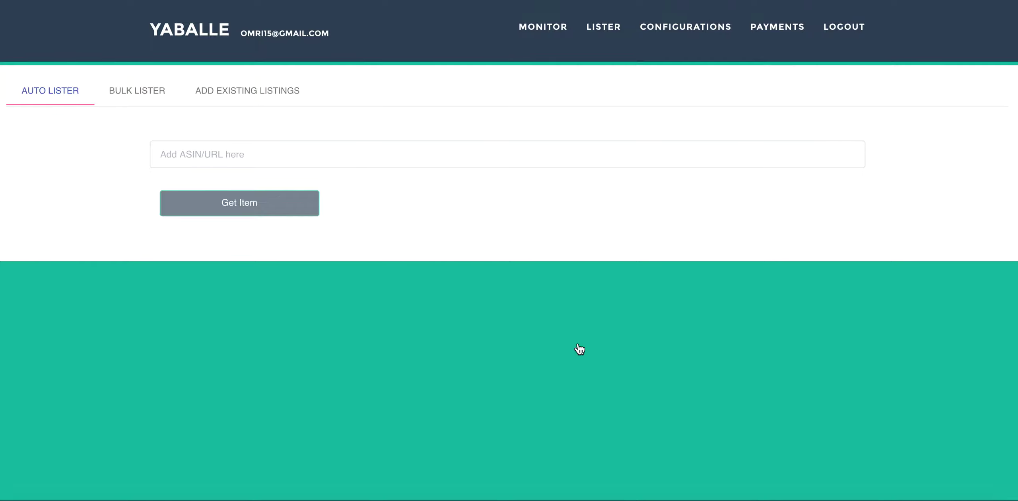
Switch to the Bulk Lister and open its Insert Data Here entry box.
click(138, 93)
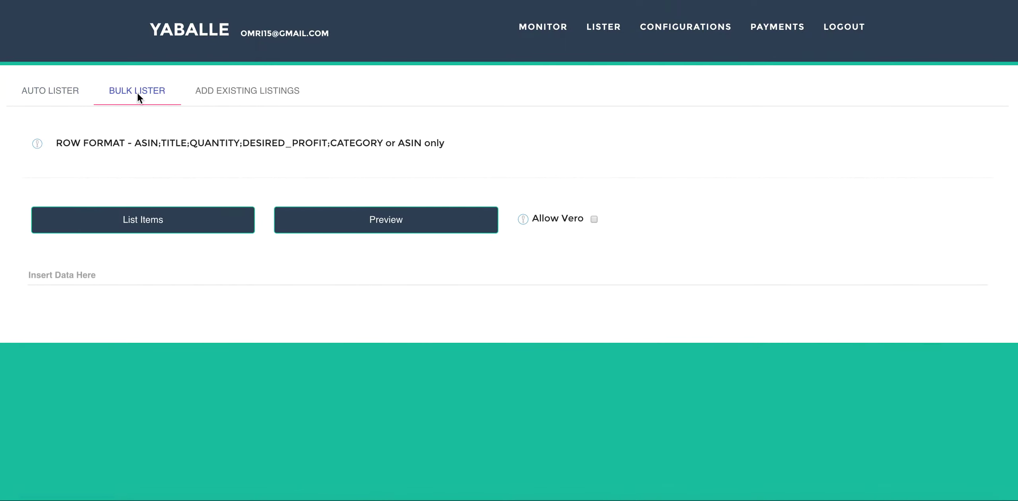
click(110, 282)
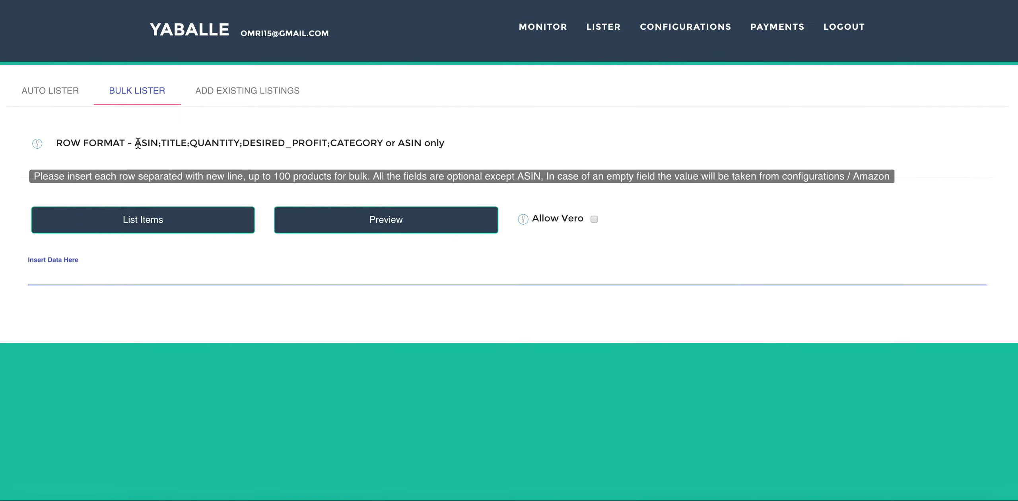
drag(135, 142, 352, 141)
click(376, 142)
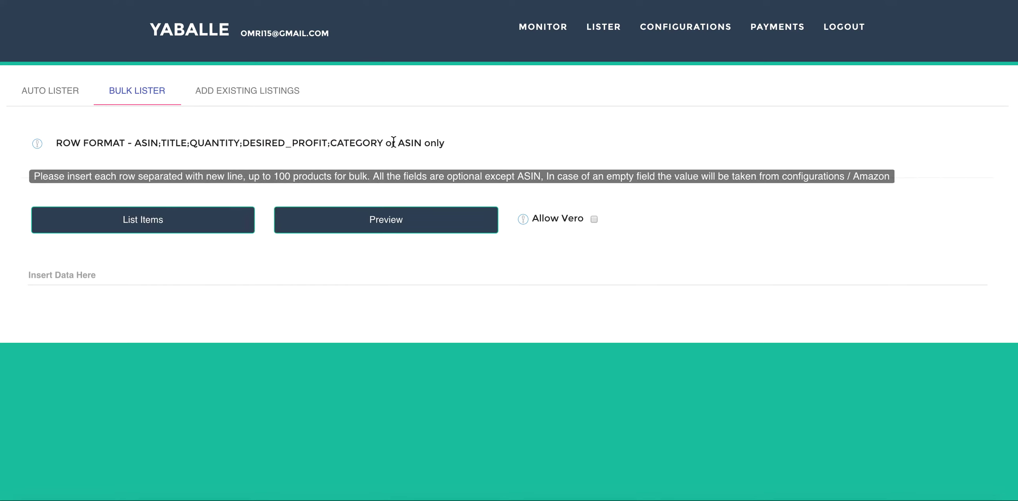
Paste ASIN B00770PPPG into the bulk data box on five separate lines.
click(193, 281)
text(Fisher-Price Slim Doodle Pro, Blue...Fun Classic Toys House Kids Play NEW)
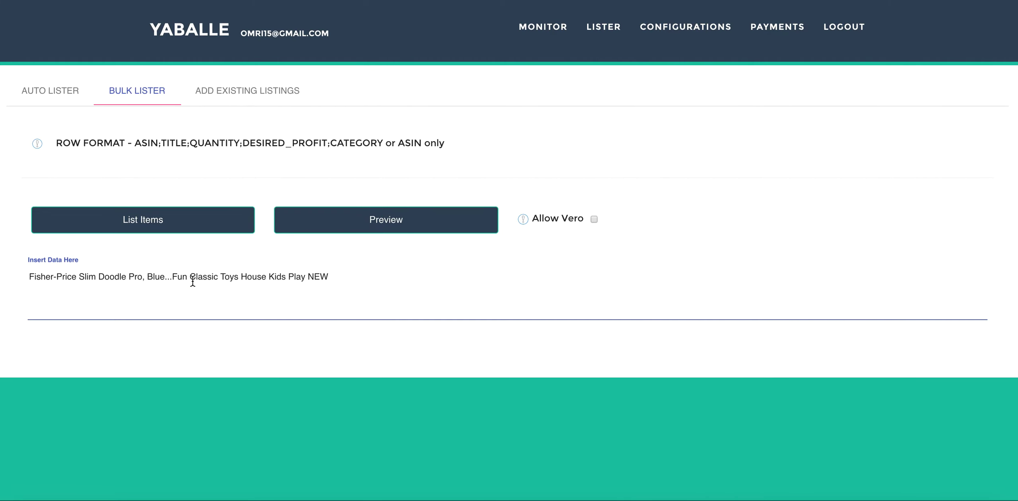
key(ctrl+z)
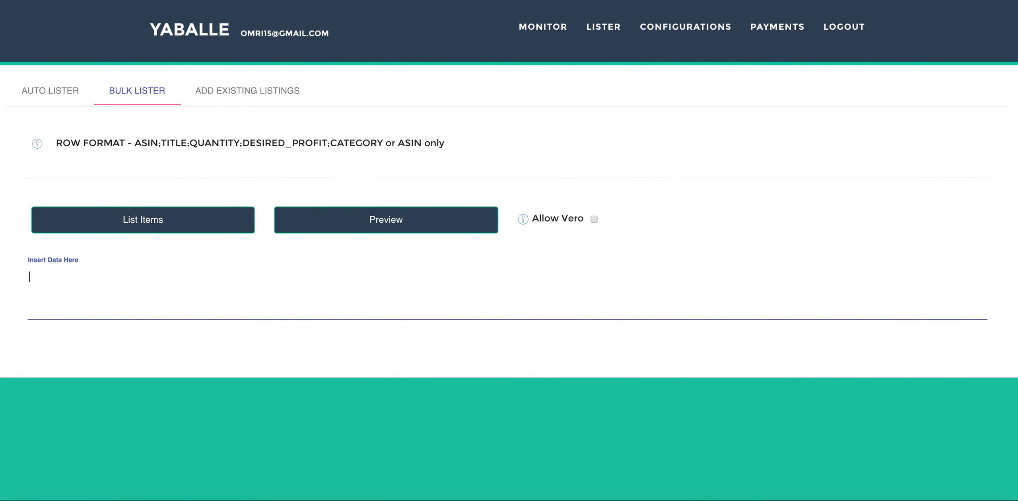
click(564, 1)
text(B00770PPPG)
text(B00770PPPG)
key(Return)
key(ctrl+v)
key(Return)
key(ctrl+v)
key(Return)
text(B00770PPPG)
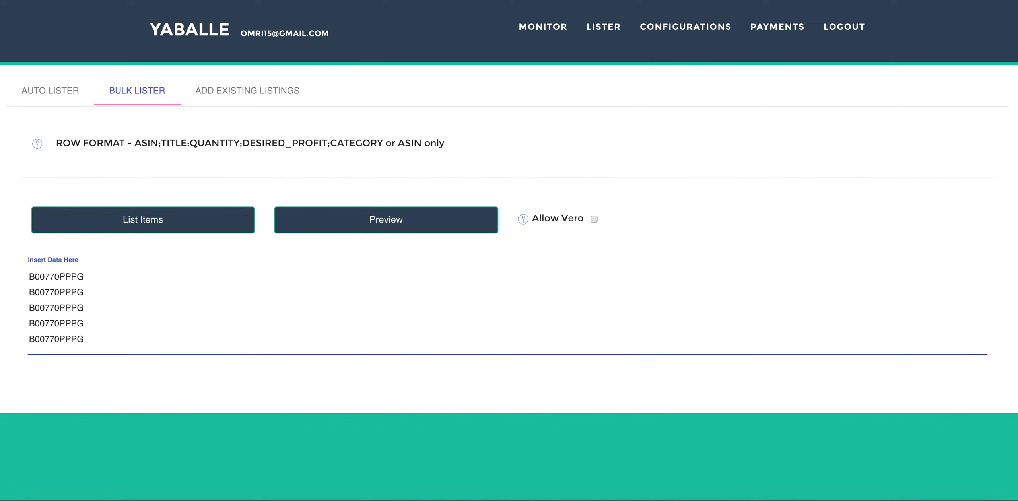
Preview the five ASIN rows as a table, mark row 1 deleted, then restore row 2.
click(367, 225)
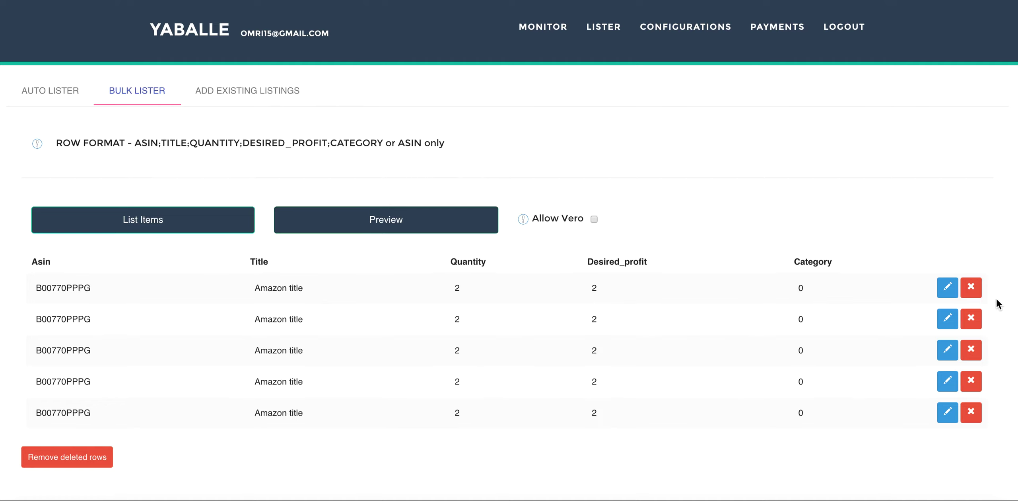
click(970, 287)
click(970, 320)
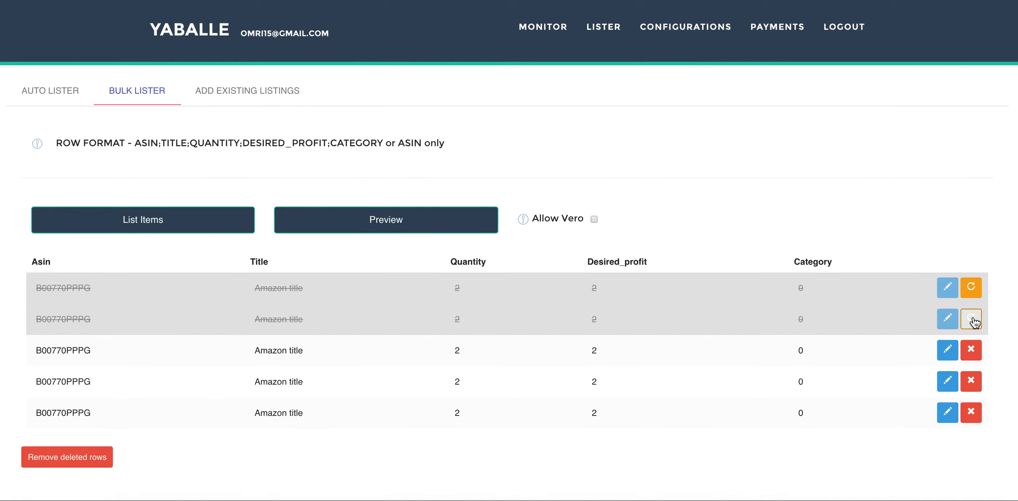
click(971, 319)
Edit row 2, reviewing its Category, Desired_profit, Quantity, Title and Asin values, then save it.
click(947, 320)
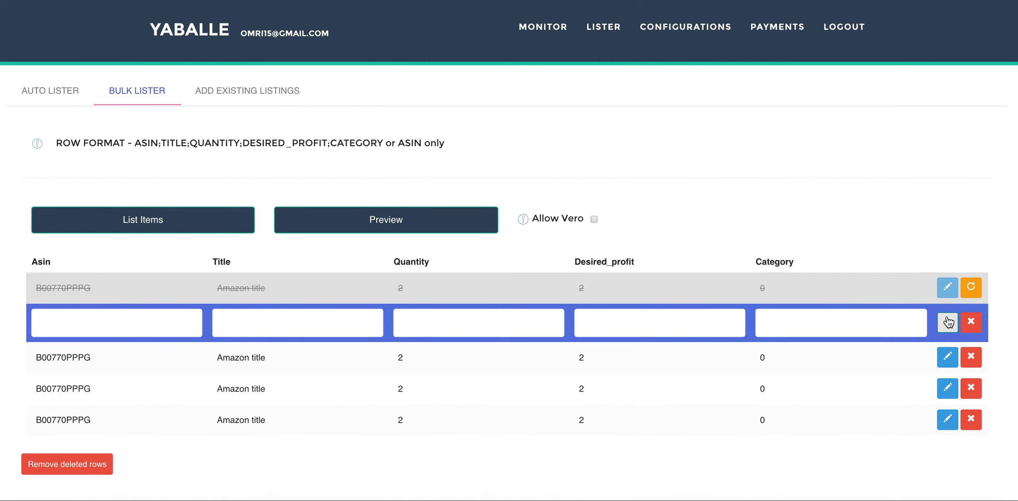
click(886, 328)
click(677, 319)
click(476, 326)
click(334, 330)
click(188, 331)
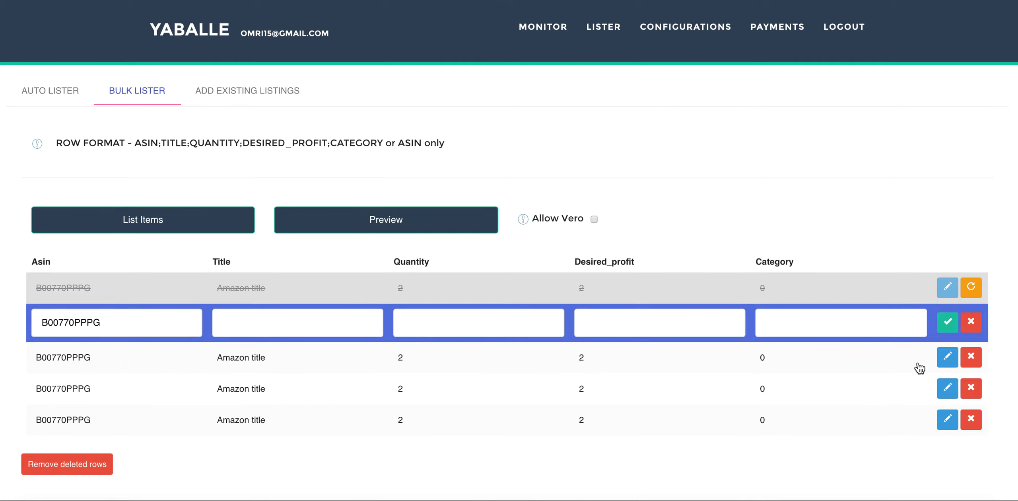
click(948, 321)
click(797, 318)
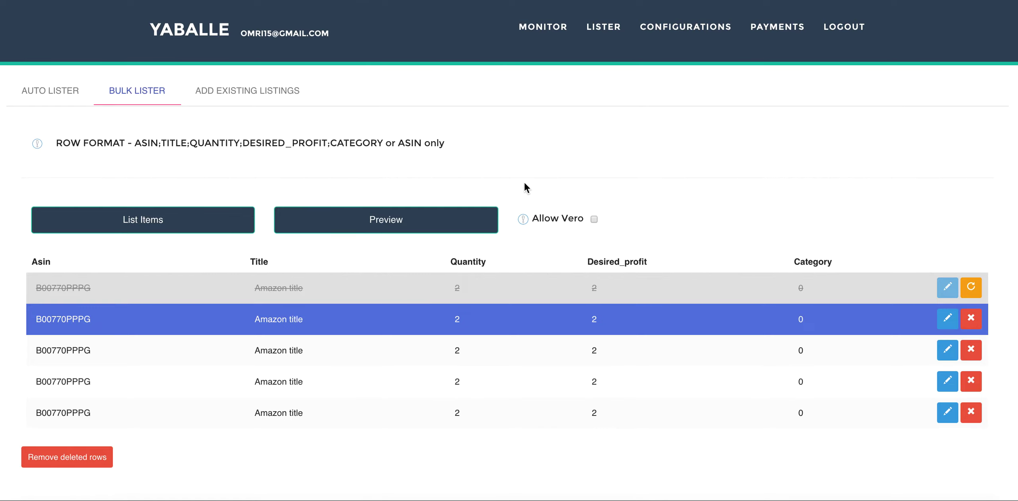
Append a custom title, quantity 2, profit 2.1 and category 0 to the first ASIN line.
scroll(100, 400, down, 4)
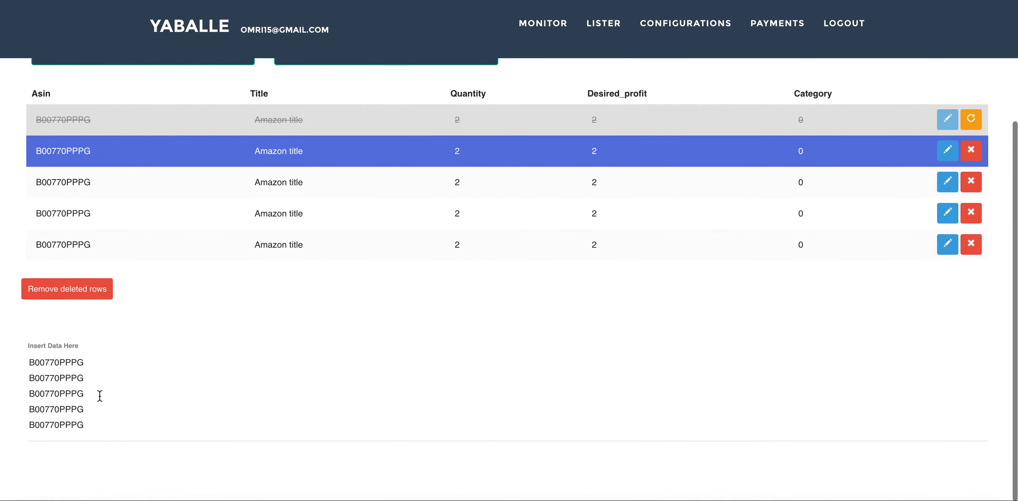
click(98, 364)
key(ctrl+a)
click(88, 366)
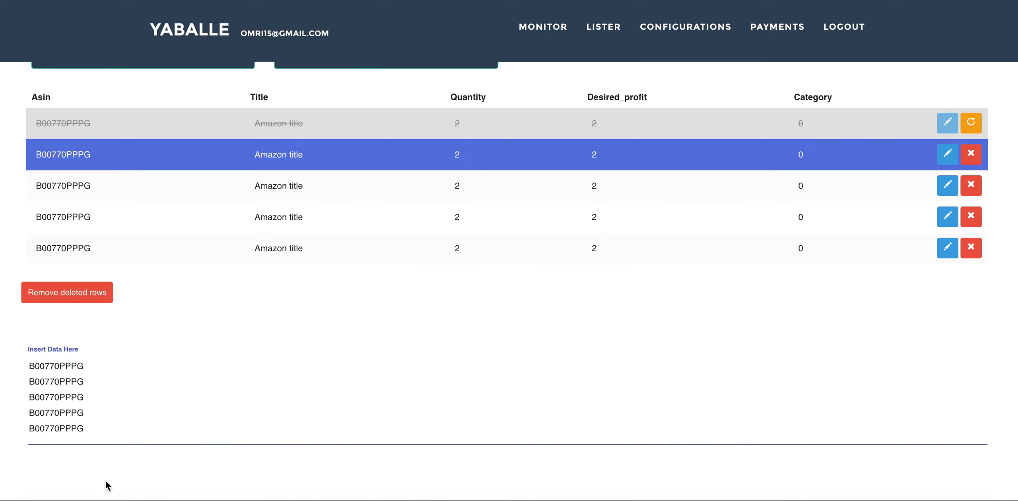
text(;)
scroll(145, 399, up, 3)
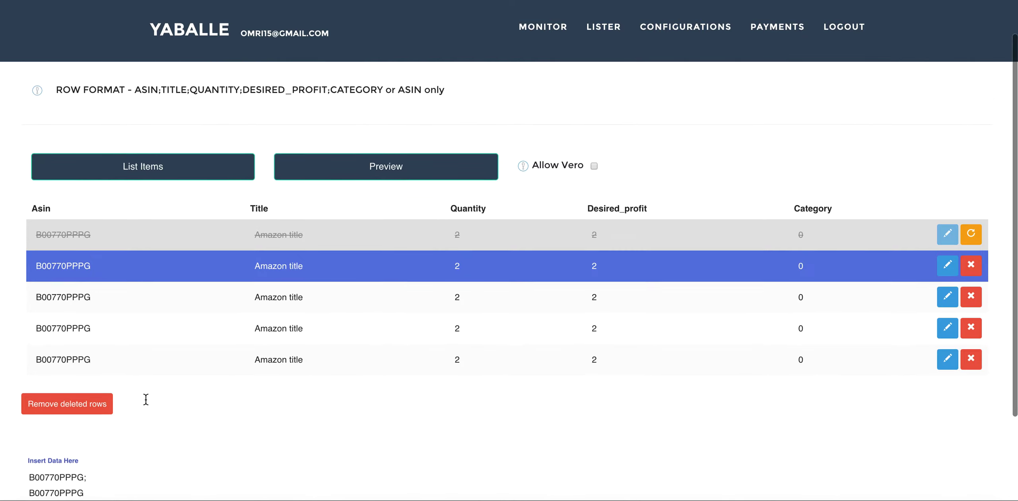
scroll(146, 401, down, 1)
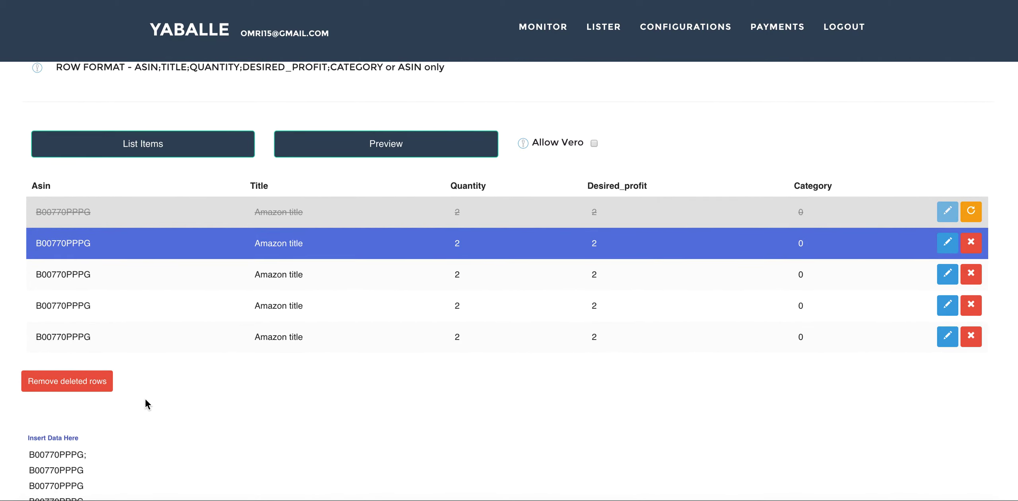
text(omri; 2;2.1;0)
Change the second ASIN's last letter to W and give it title Hello, quantity 2, profit 1, category 0.
click(84, 470)
text(;)
key(Left)
key(shift+Left)
text(W)
key(Right)
text(Hello;)
scroll(217, 336, down, 2)
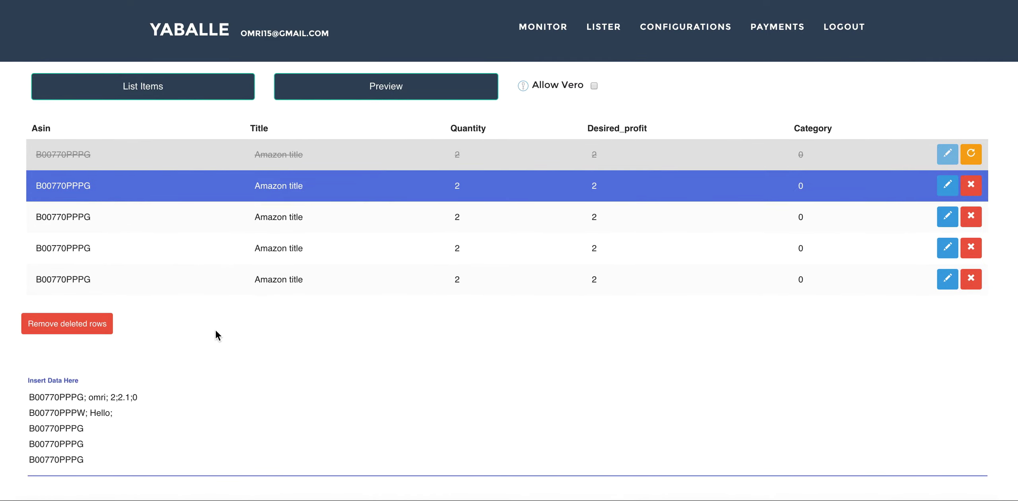
text(;)
text(;)
key(BackSpace)
key(BackSpace)
text(2;1;0)
Change the third and fourth ASINs' final letters to Q and S, selecting the fifth's last letter.
click(84, 429)
drag(85, 428, 78, 428)
text(q)
key(shift+Left)
text(Q)
key(Down)
key(shift+Left)
text(S)
key(Down)
key(shift+Left)
Make the fifth ASIN end in E and preview the customised rows.
text(E)
click(451, 98)
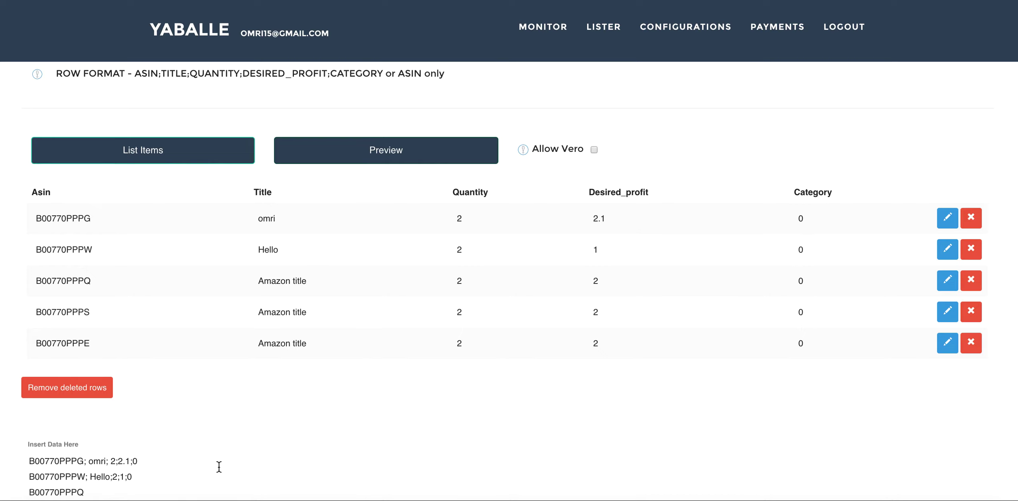
Change the first line's category from 0 to 1234 and refresh the preview.
click(148, 455)
key(super+a)
click(141, 455)
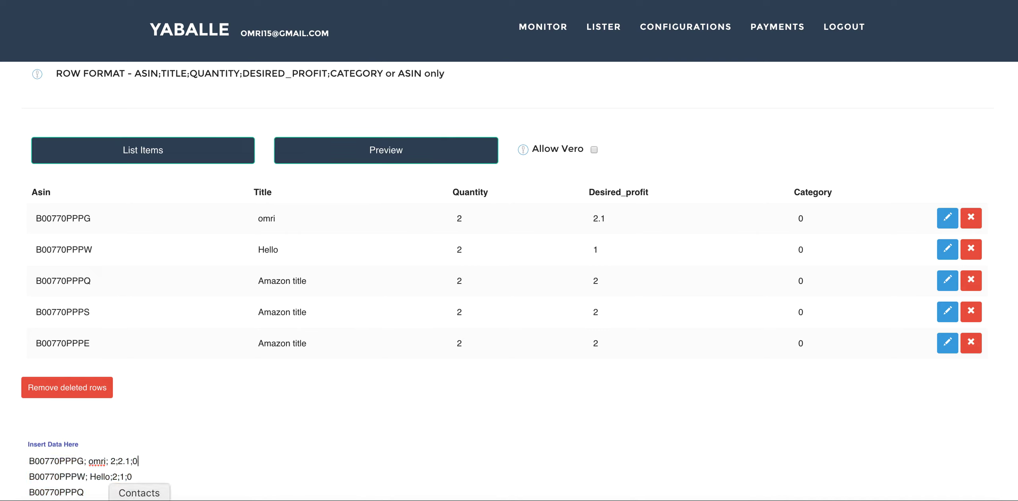
key(BackSpace)
text(1234)
click(342, 152)
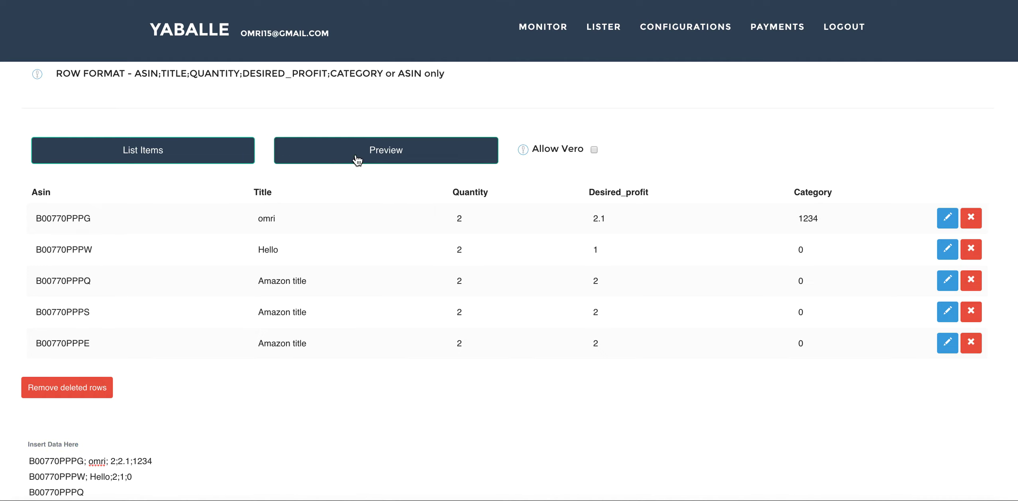
Mark the Hello row for deletion, then edit and save it with quantity 2 and profit 1.
click(966, 255)
click(948, 252)
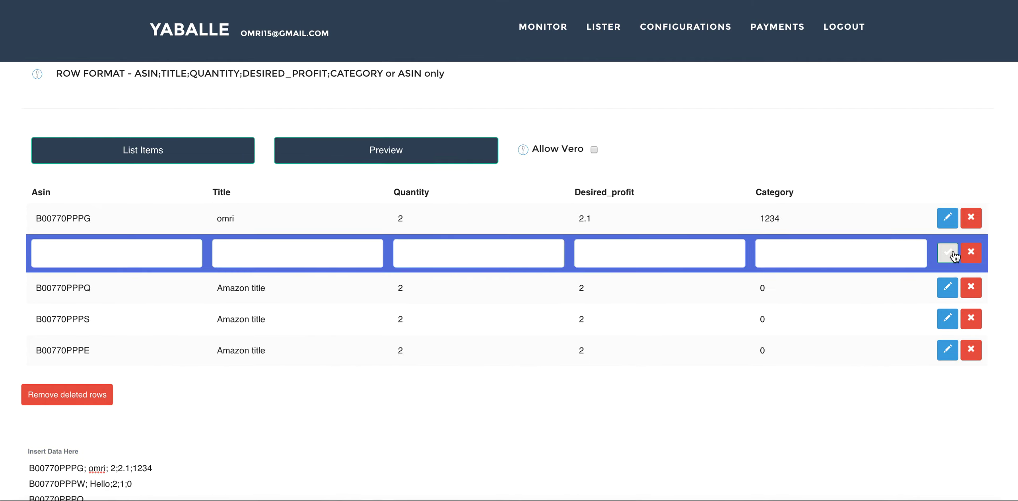
click(954, 258)
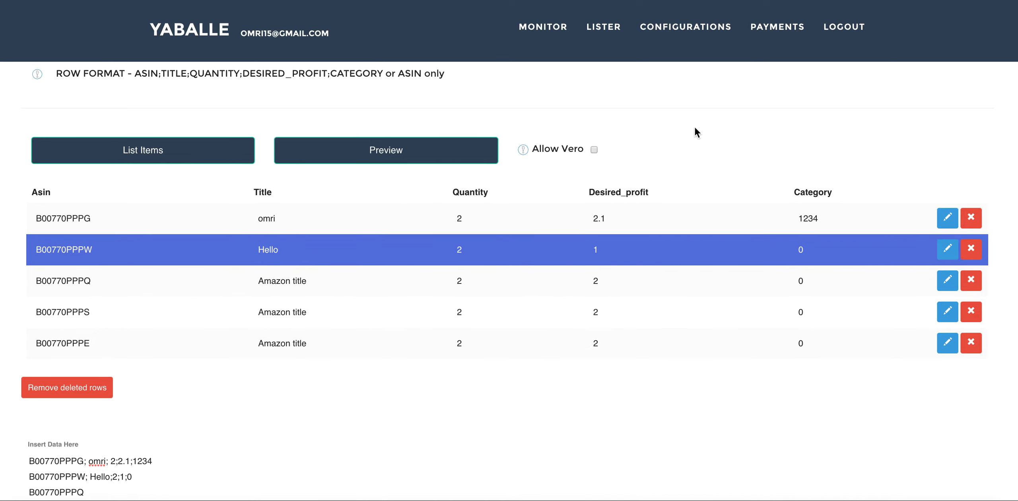
scroll(695, 130, up, 2)
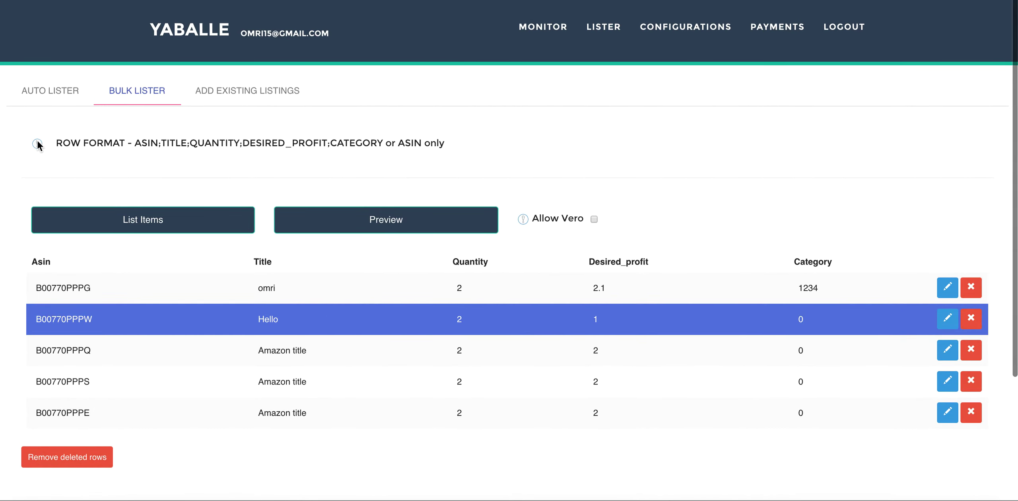
mouse_move(38, 145)
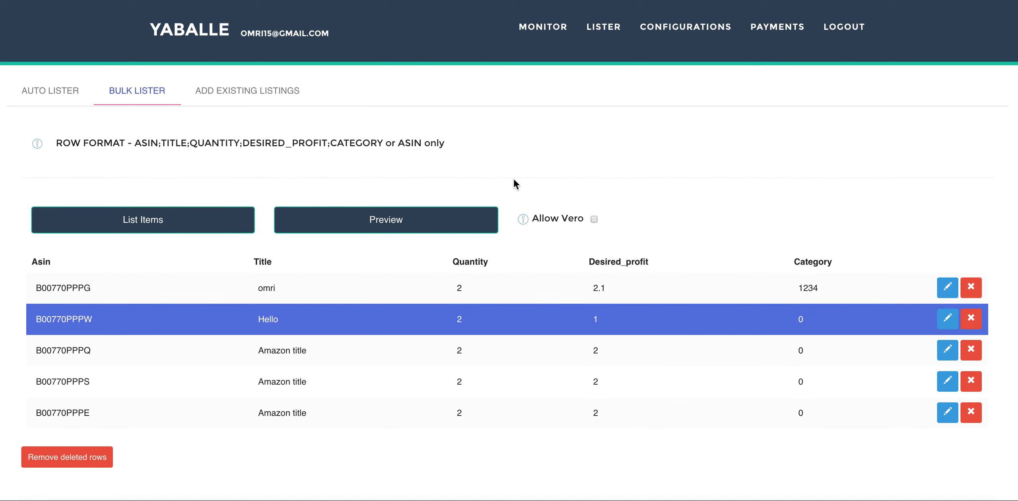
Open the Add Existing Listings form and visit its blank eBay Item ID, ASIN and Desired Profit fields.
mouse_move(522, 219)
click(258, 87)
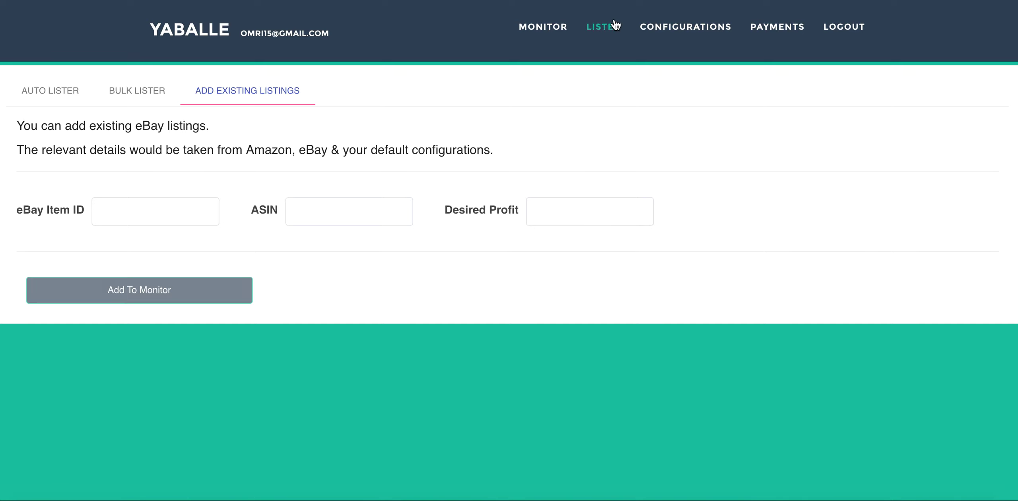
click(175, 223)
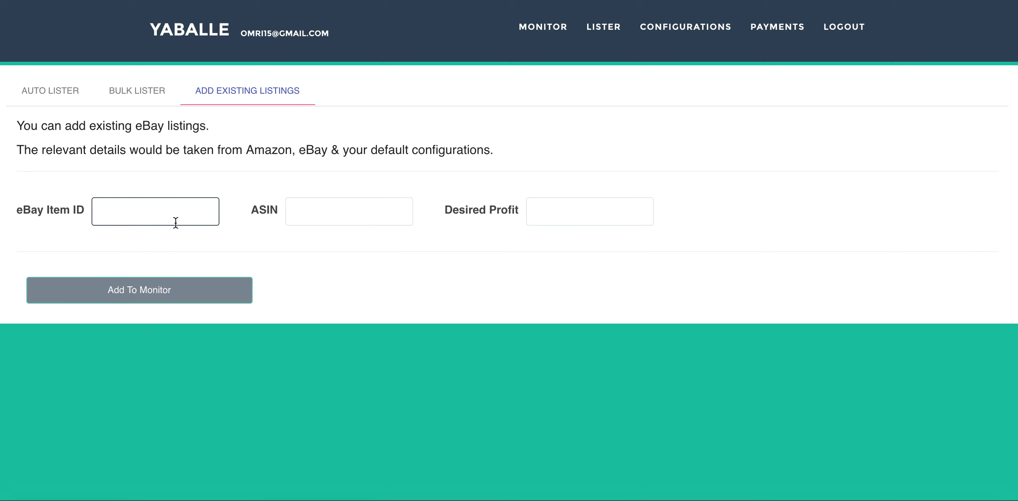
click(350, 214)
click(565, 216)
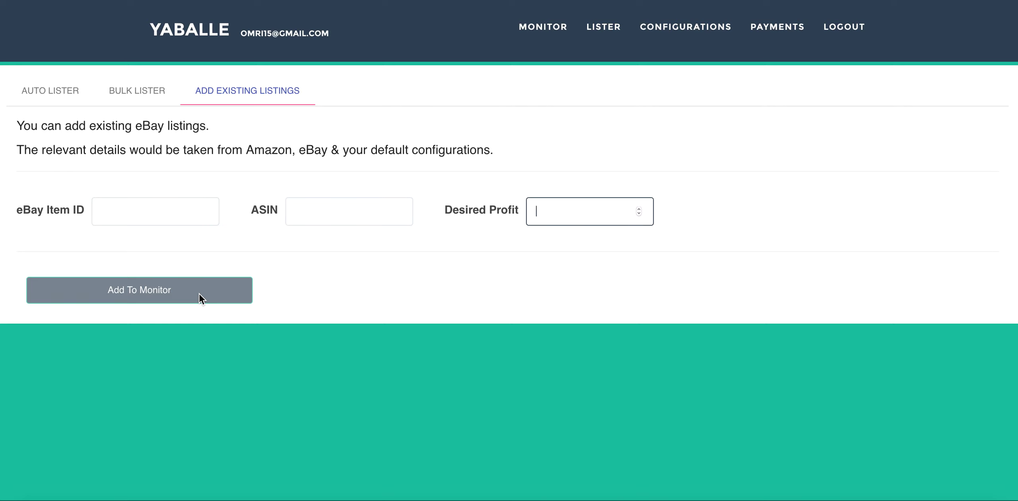
click(287, 302)
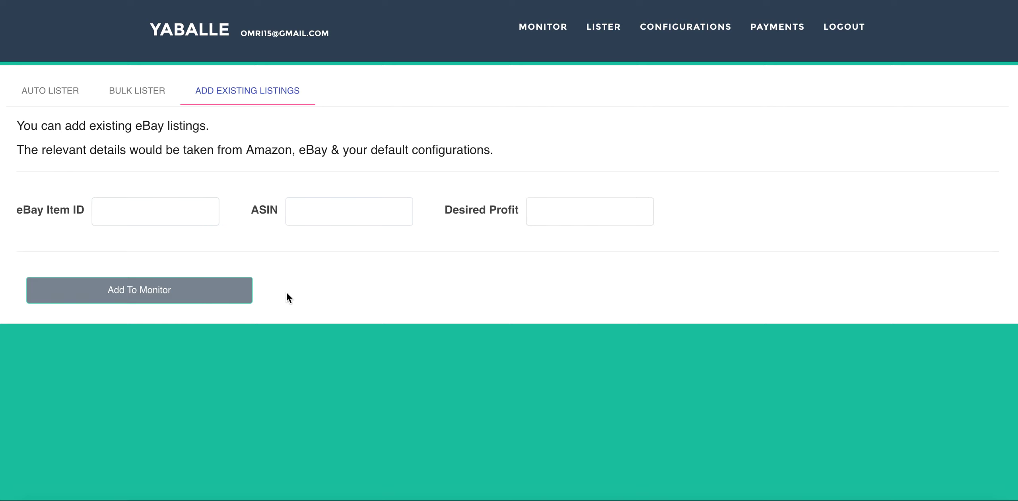